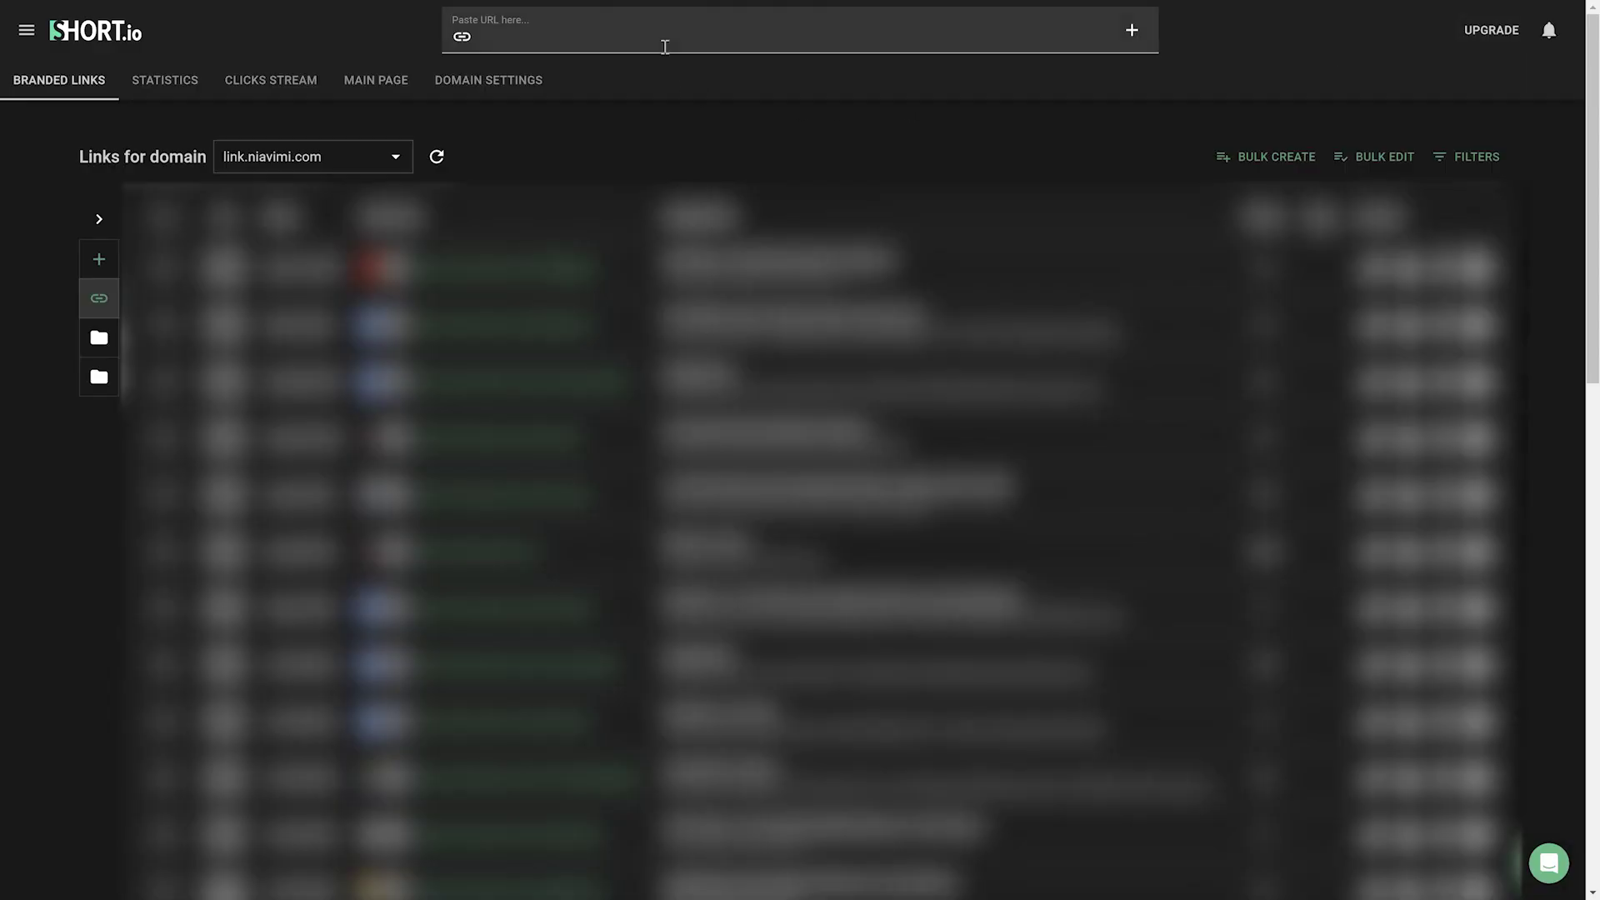
- Shorten the pasted YouTube video URL in Short.io and save it with the slug 'ytlatest'
{"action": "left_click", "coordinate": [665, 43]}
{"action": "type", "text": "https://youtu.be/DuqwSrUxlv8"}
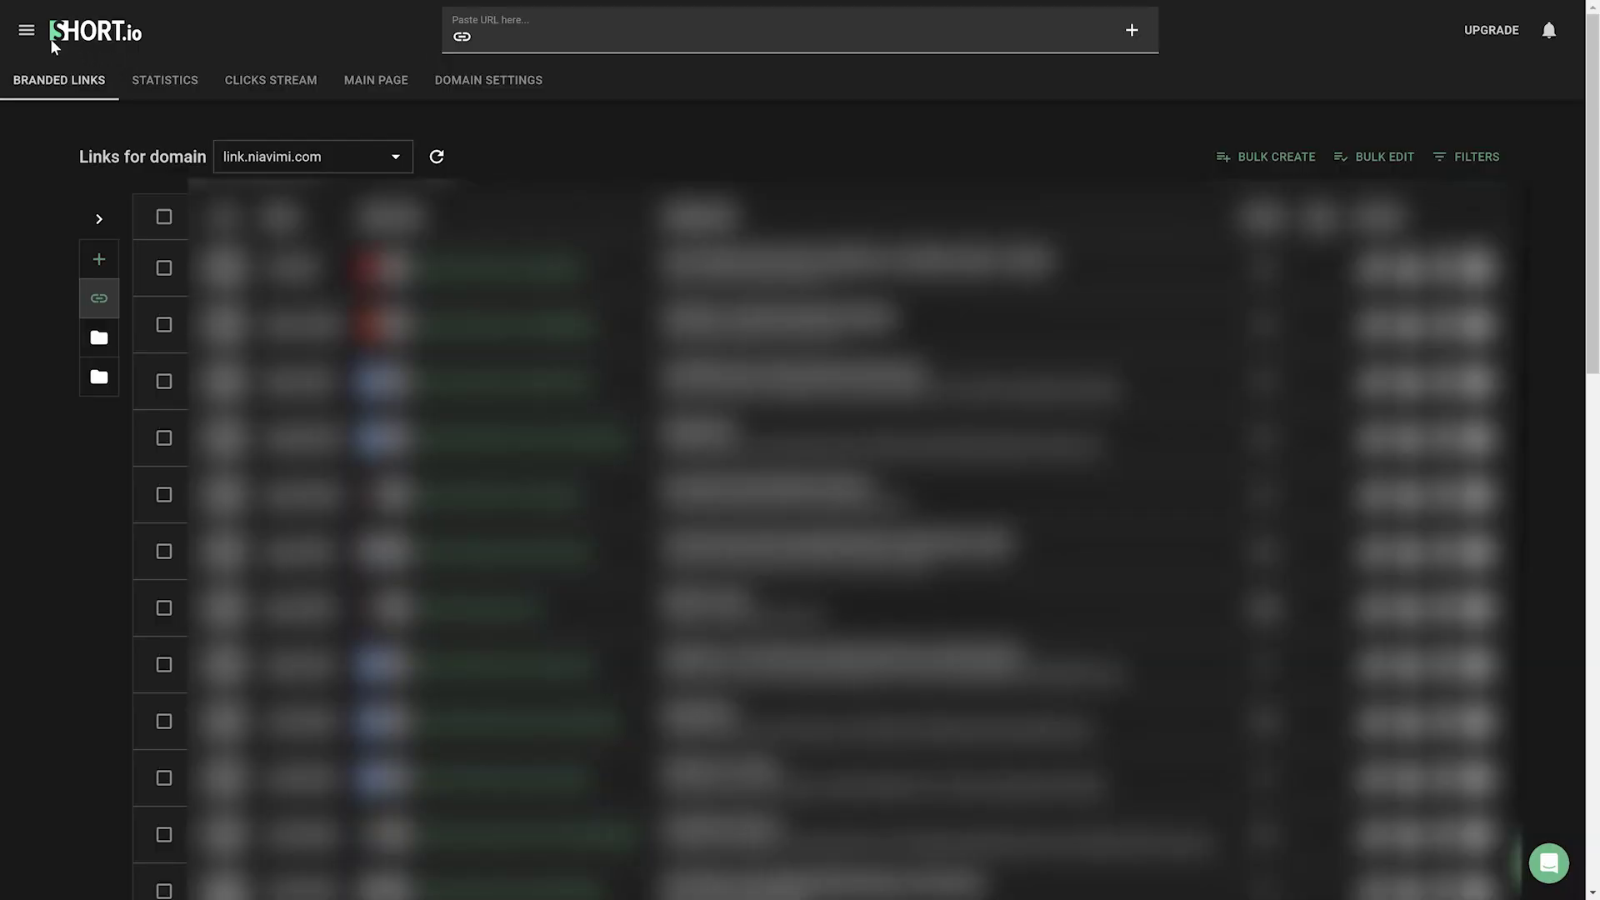
{"action": "left_click", "coordinate": [27, 32]}
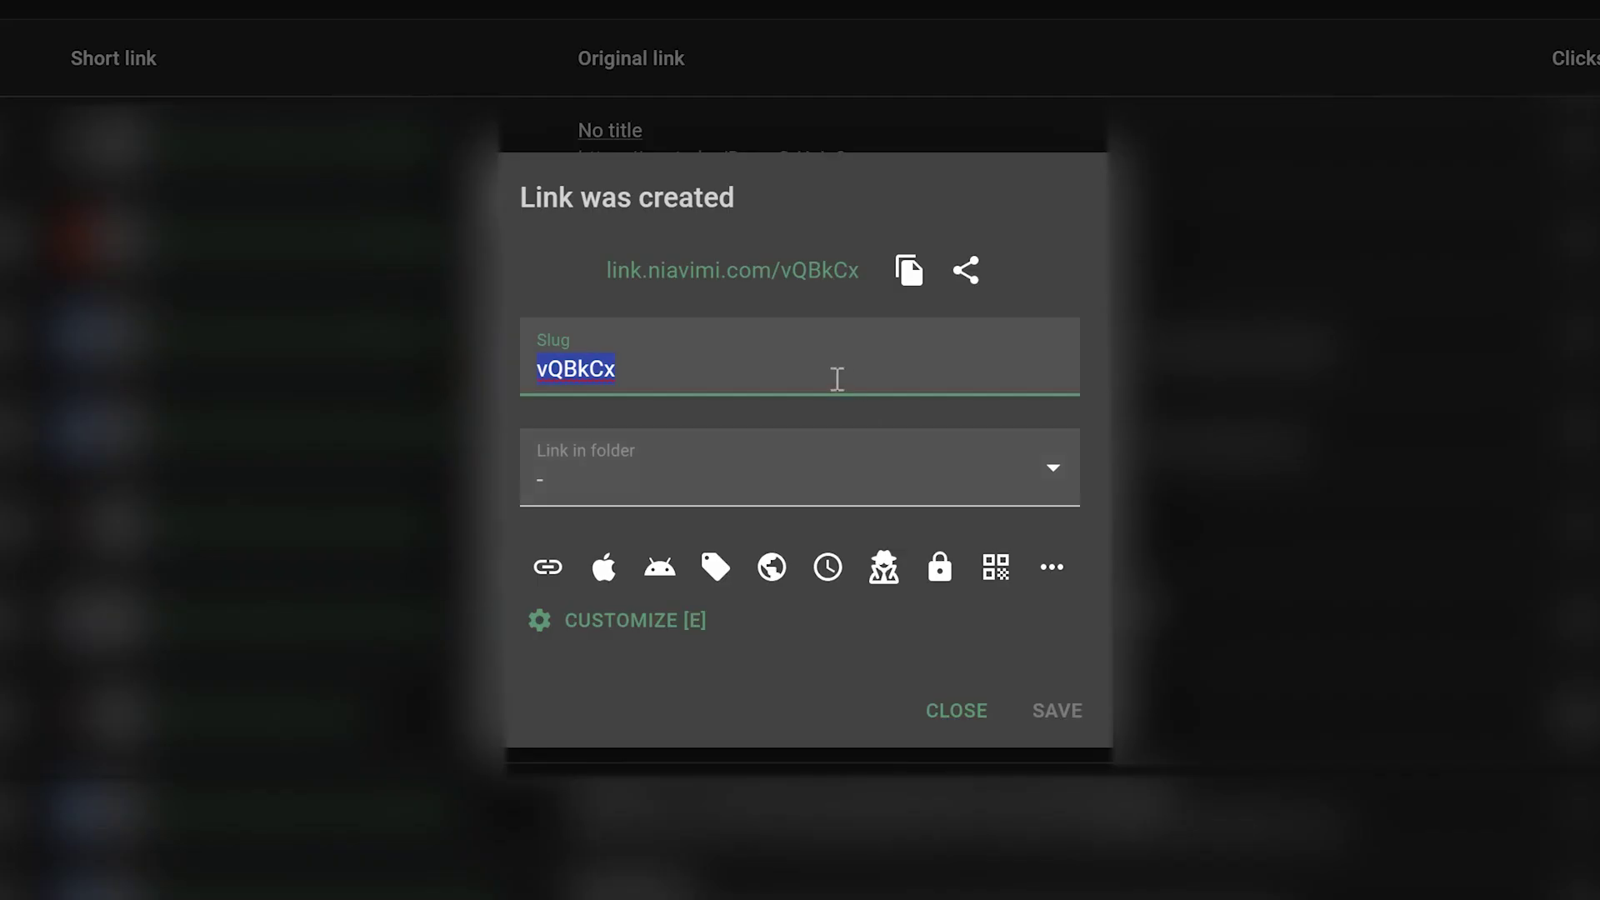
{"action": "type", "text": "ytlatest"}
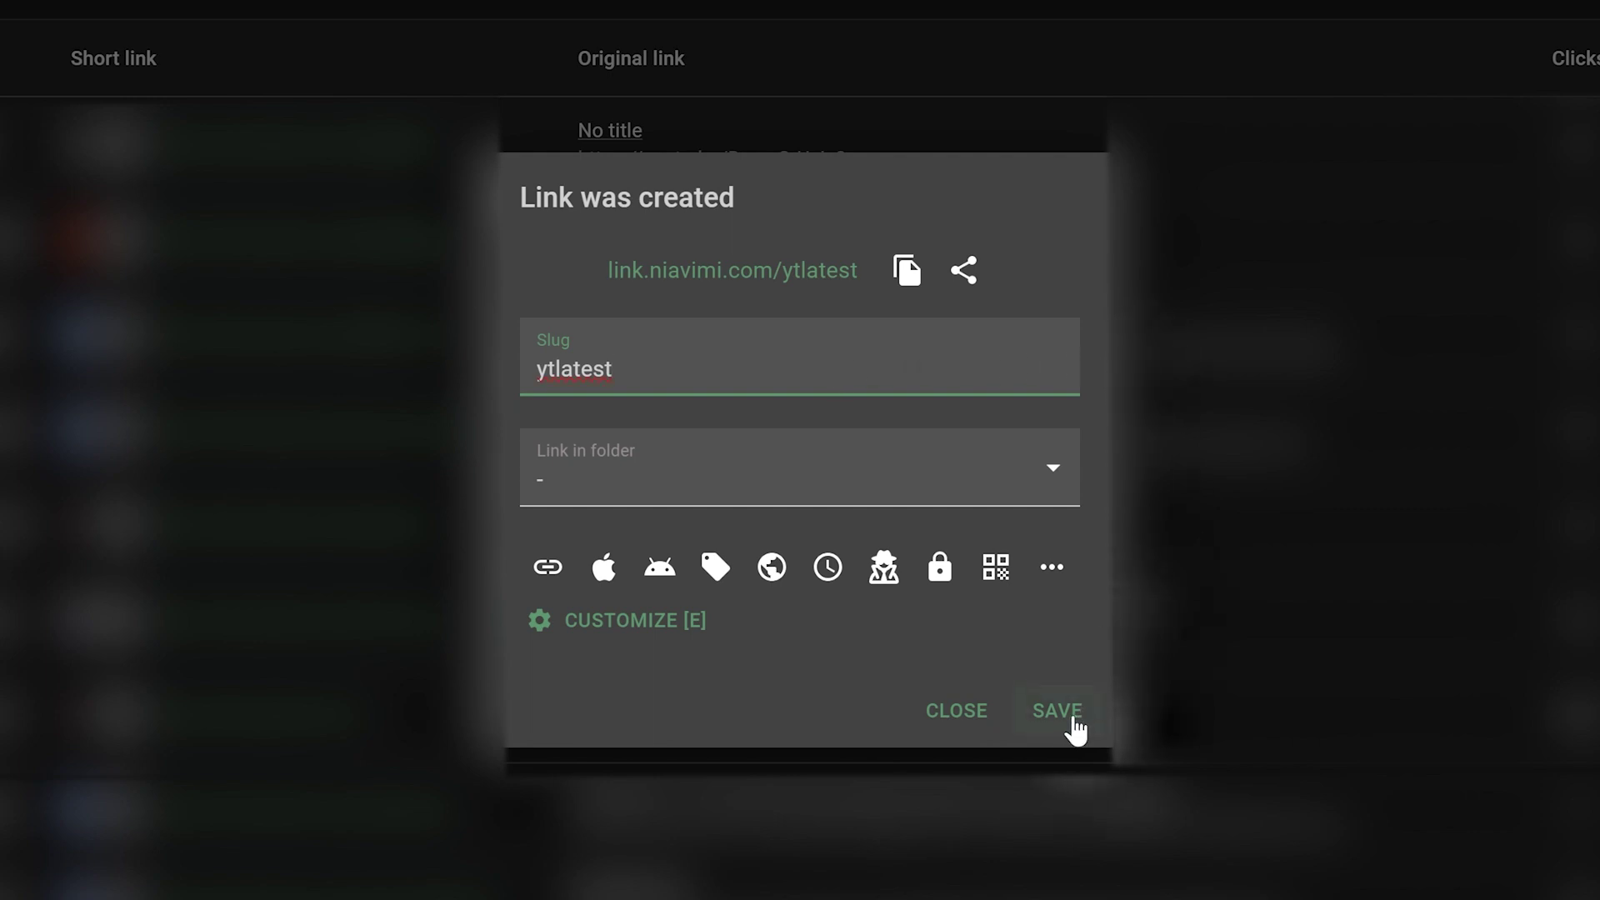
{"action": "left_click", "coordinate": [1074, 730]}
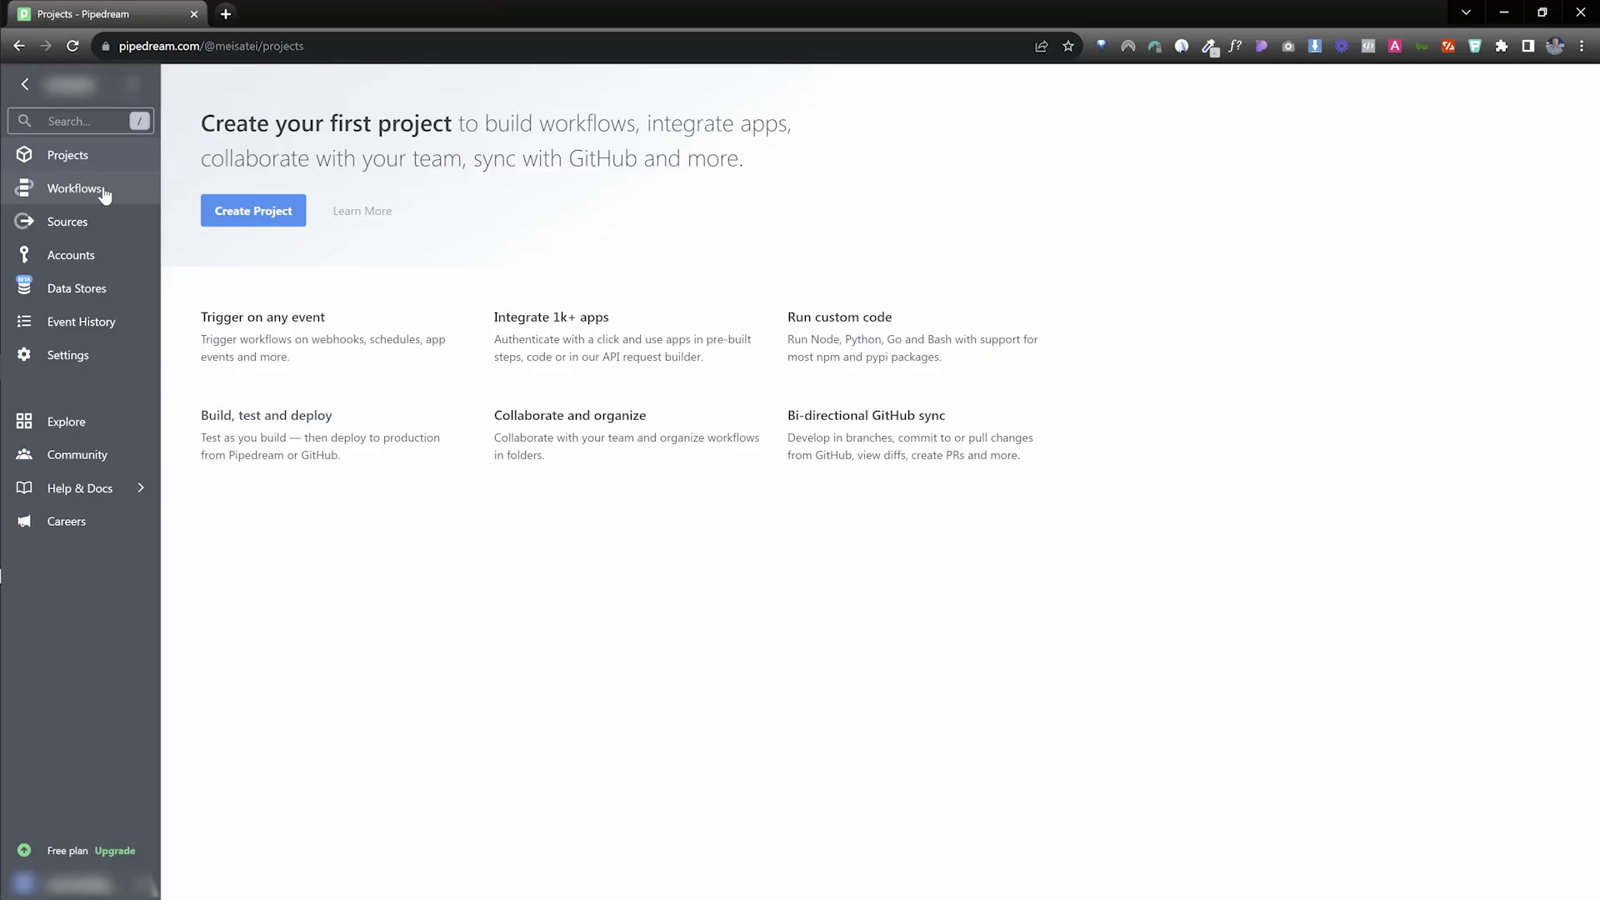
- Create the workflow 'YT-Update' in a new project 'Test' and search trigger apps for 'yo'
{"action": "left_click", "coordinate": [77, 189]}
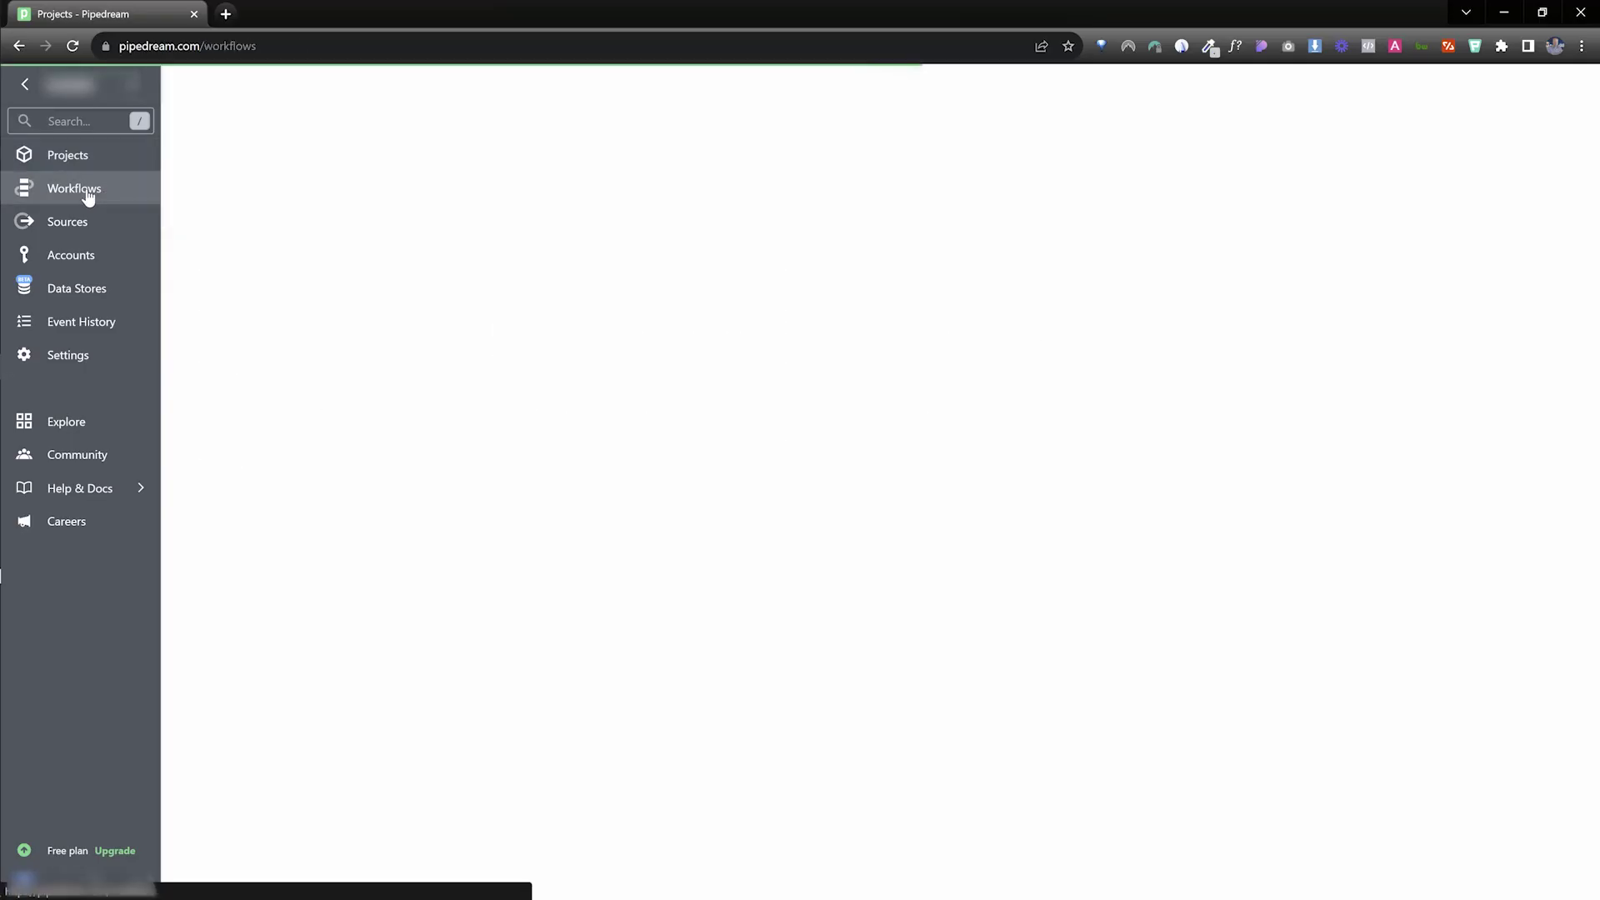
{"action": "left_click", "coordinate": [1532, 100]}
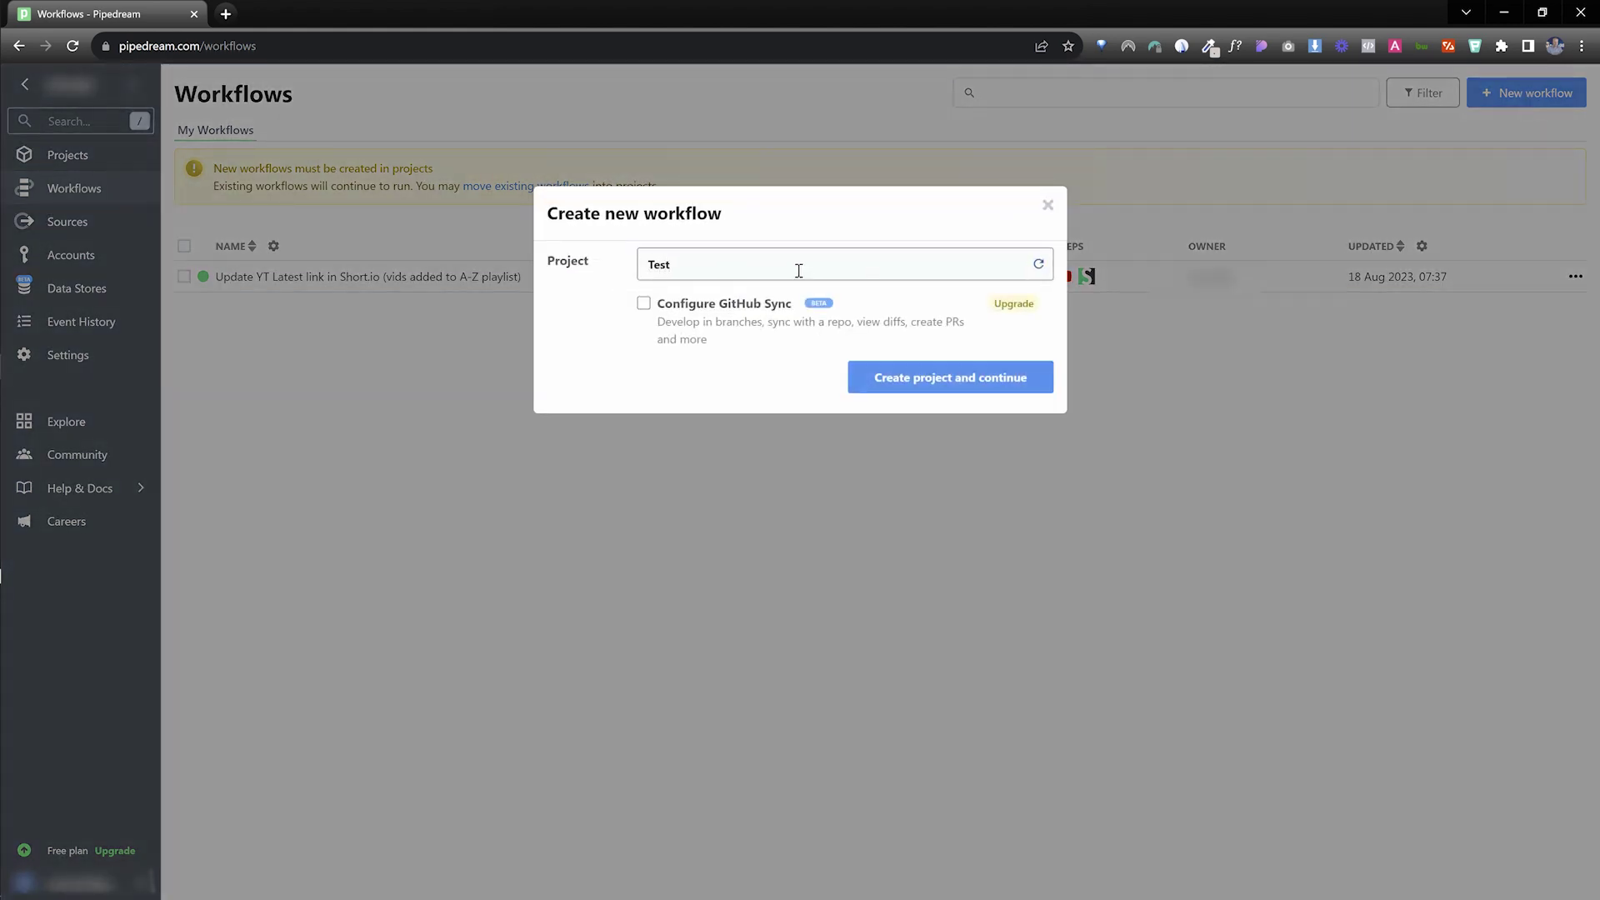
{"action": "left_click", "coordinate": [949, 394]}
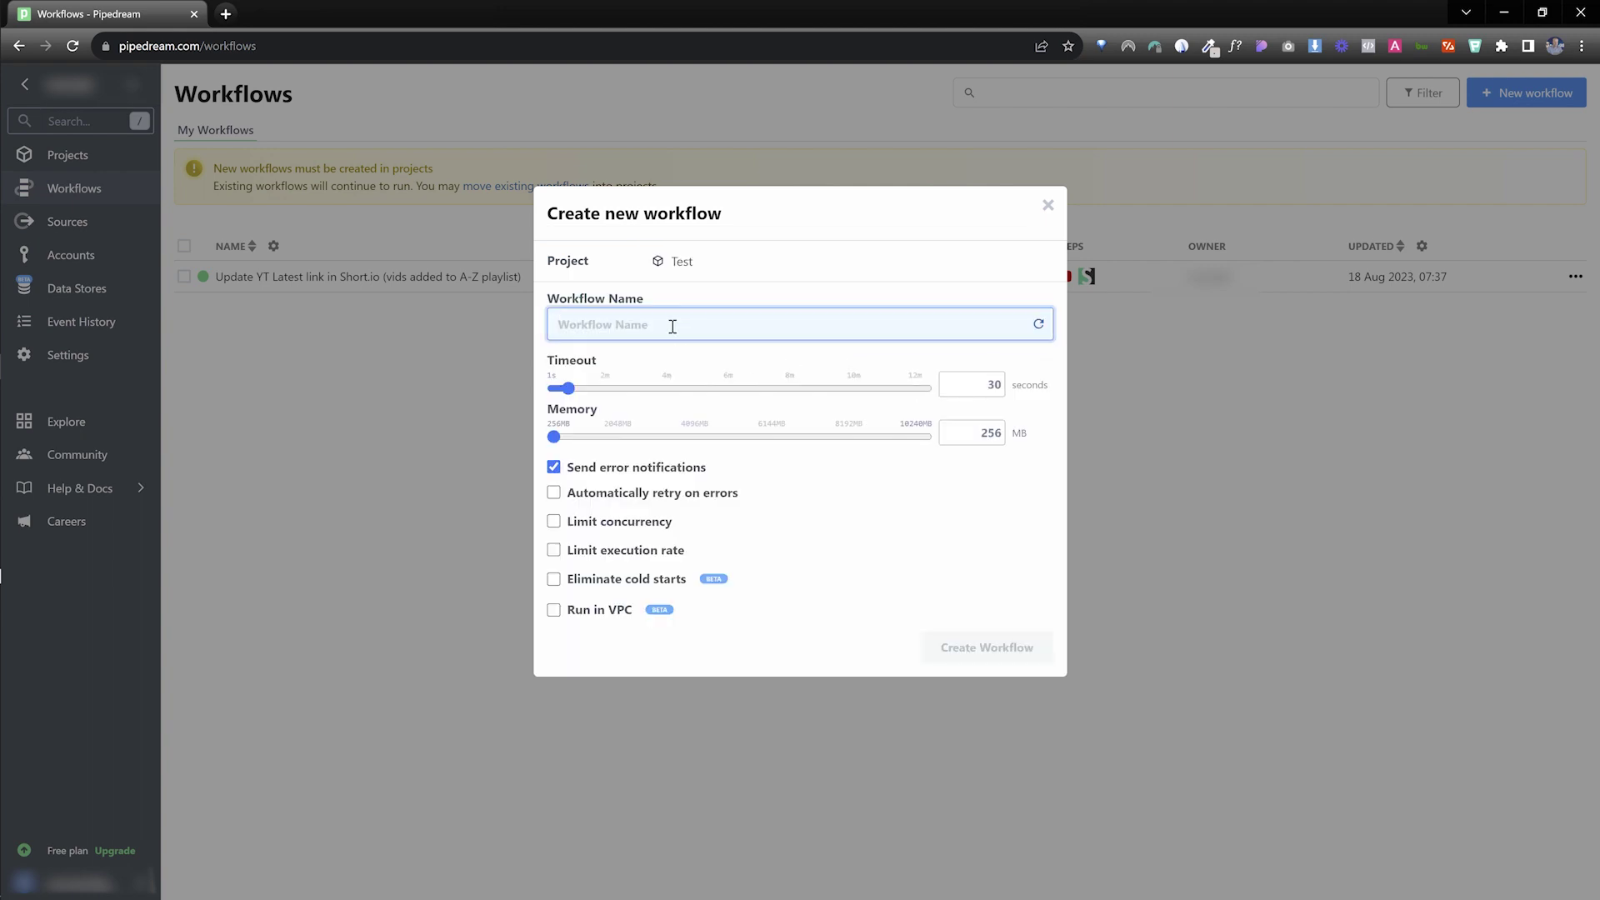
{"action": "type", "text": "YT-Update"}
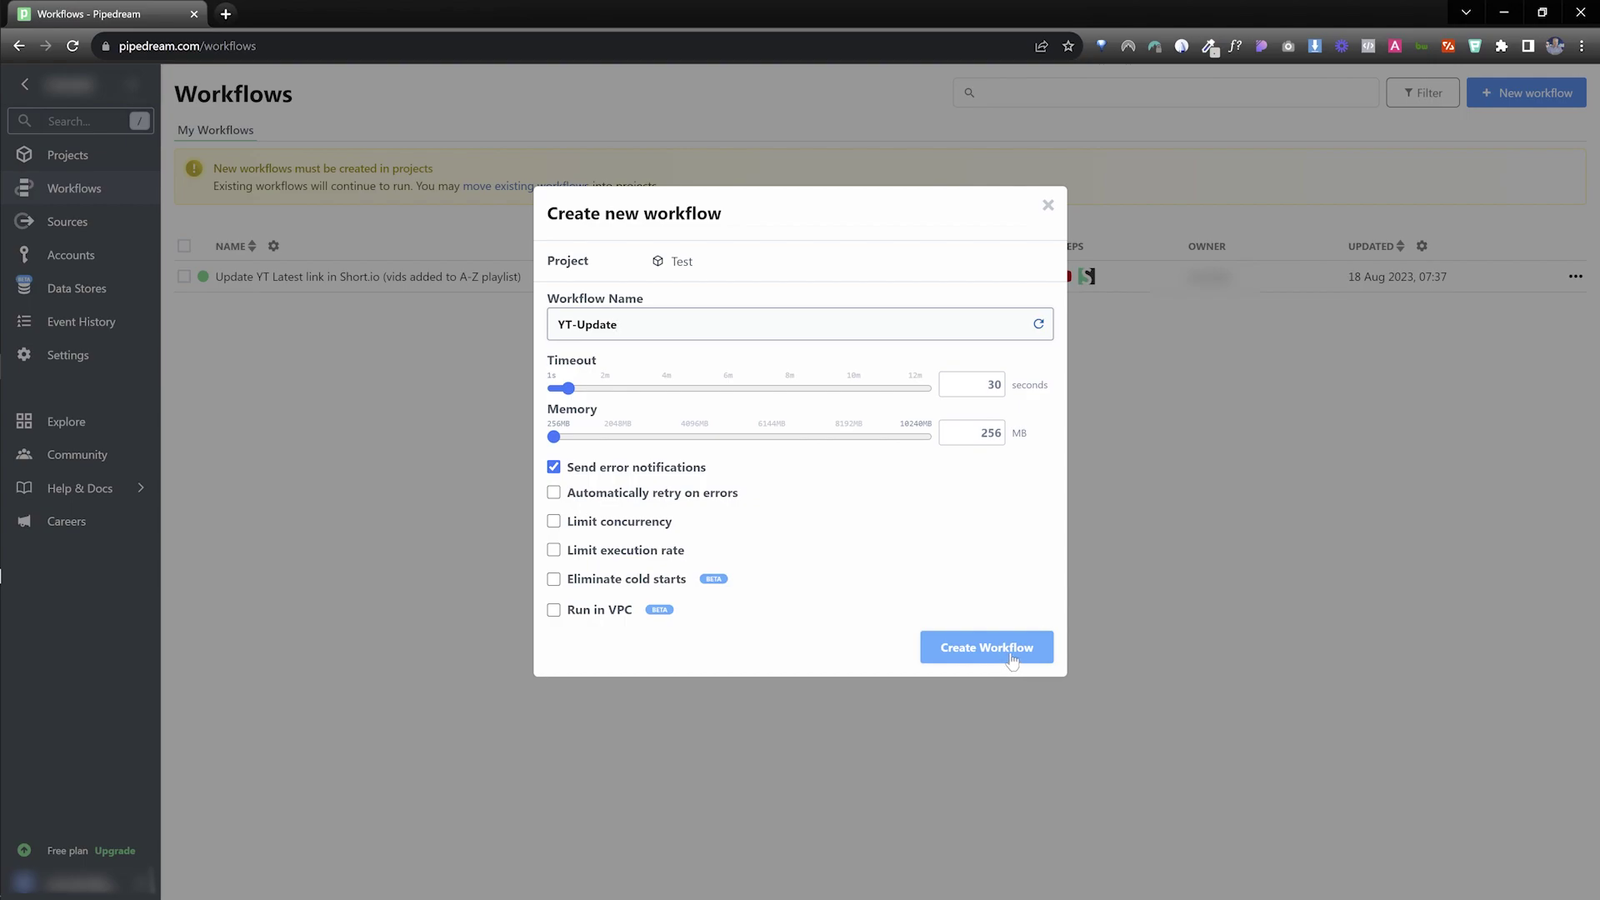
{"action": "left_click", "coordinate": [987, 647]}
{"action": "type", "text": "youtube"}
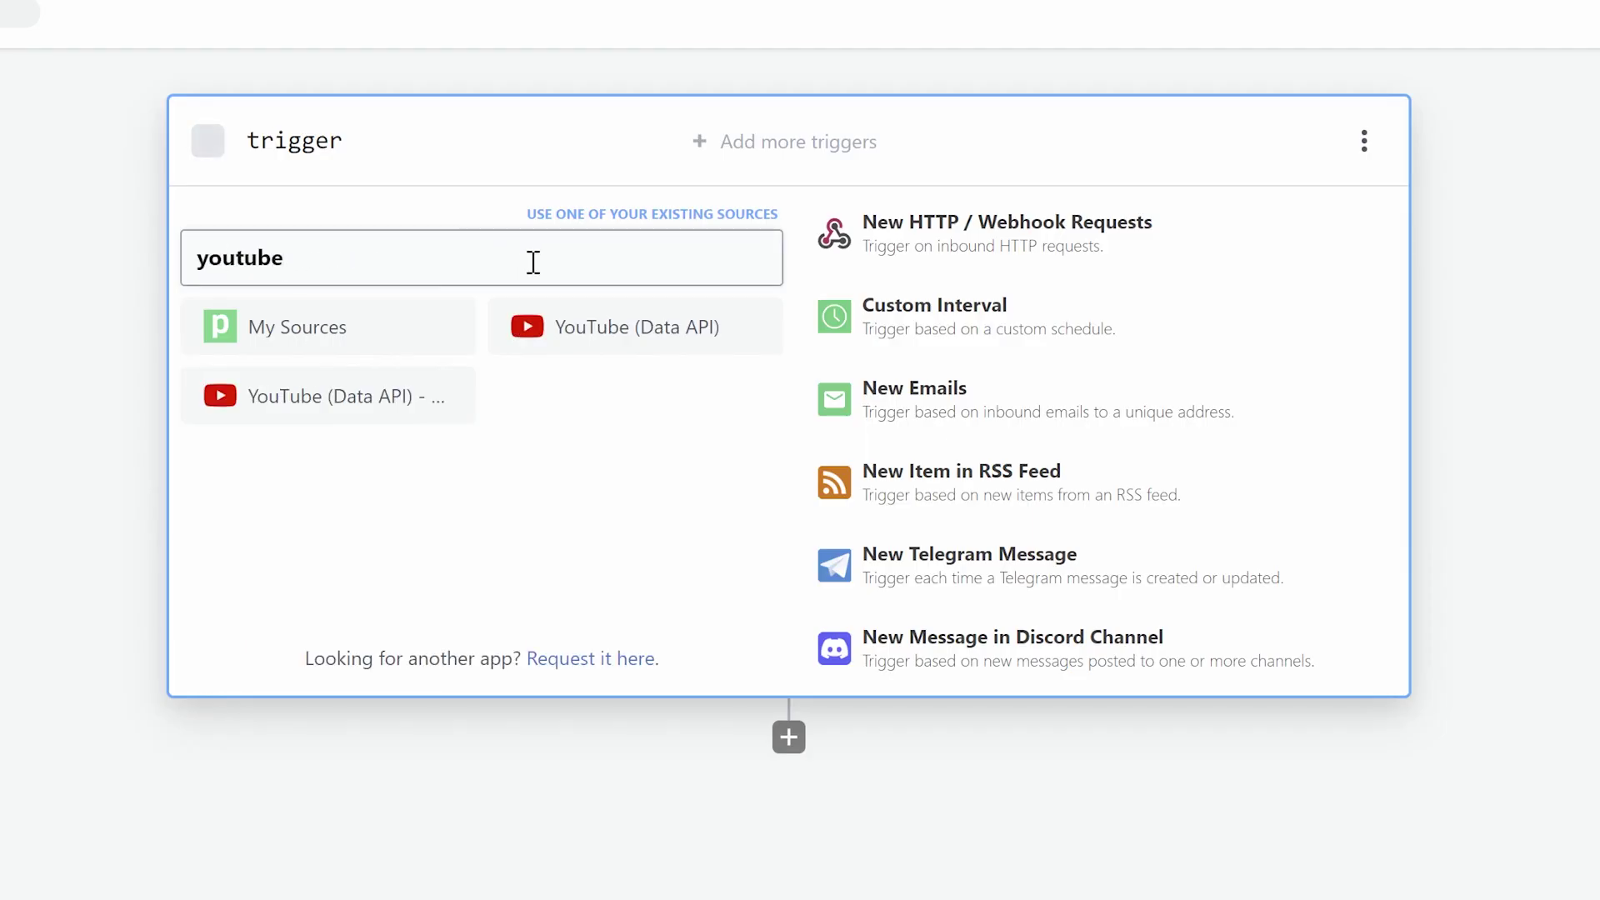
- Choose YouTube (Data API) as the trigger app and browse its available trigger sources
{"action": "left_click", "coordinate": [748, 356]}
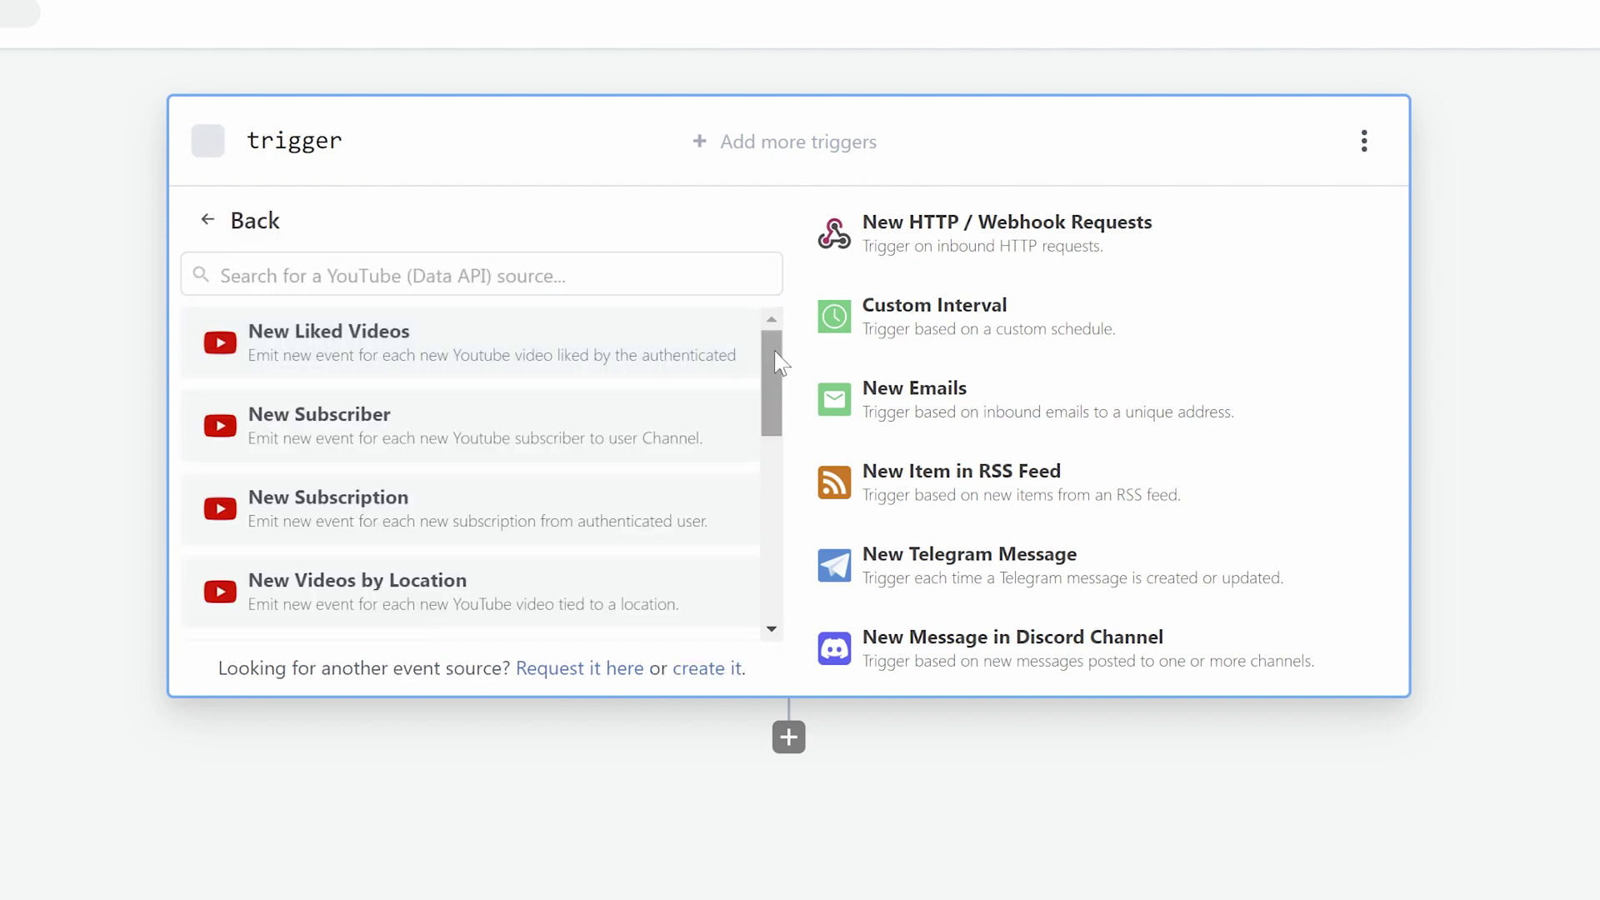
{"action": "left_click_drag", "start_coordinate": [779, 359], "coordinate": [780, 550]}
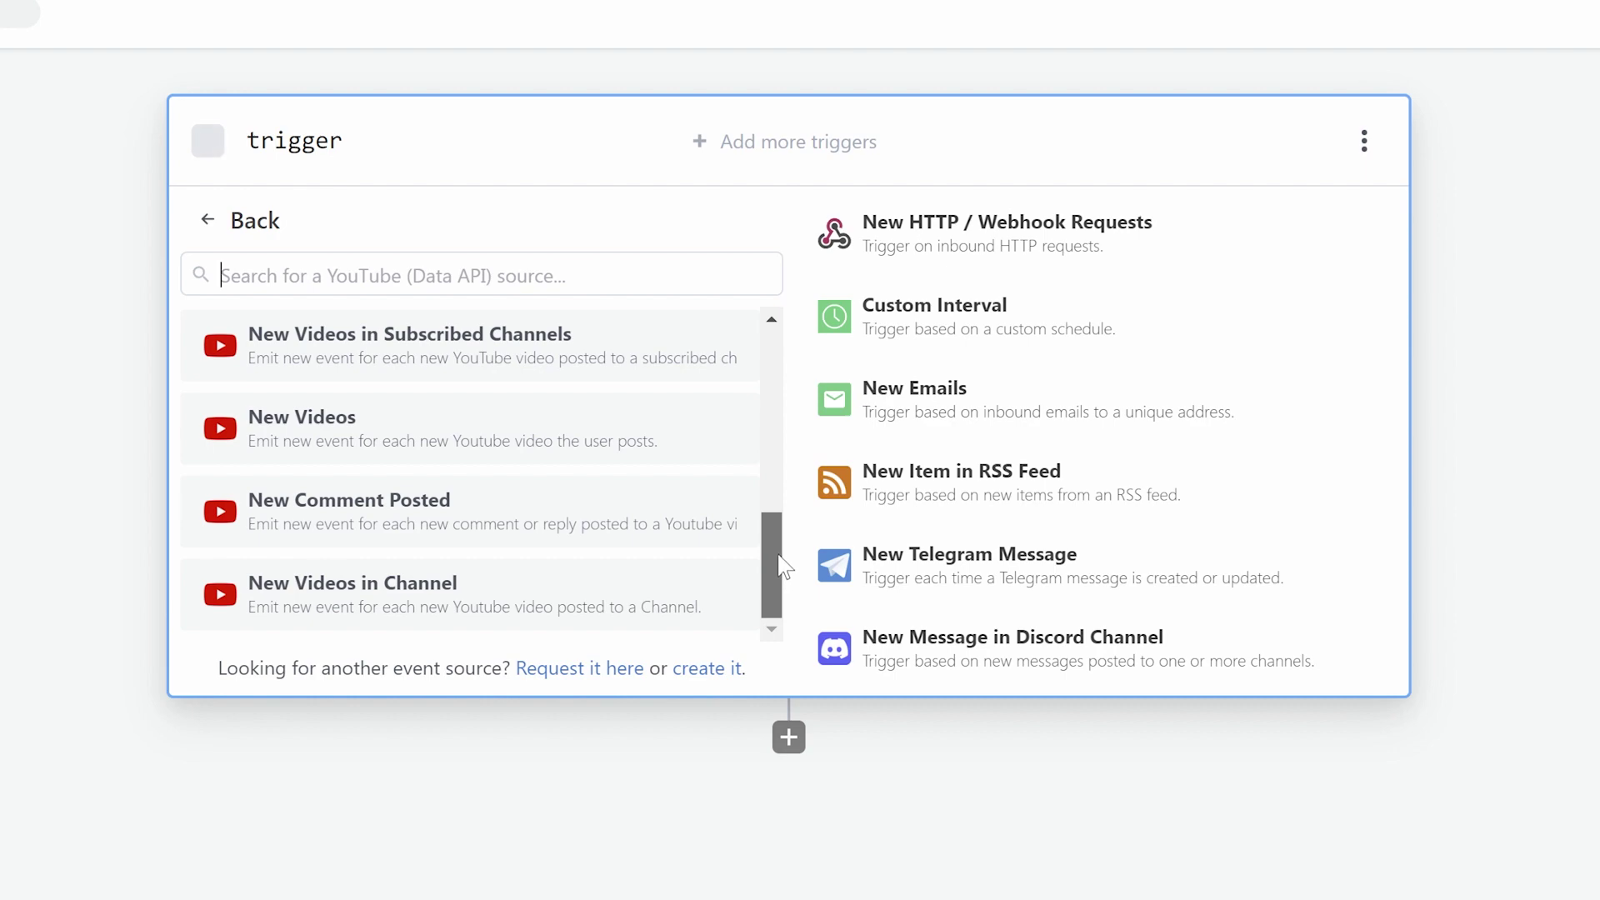
{"action": "left_click_drag", "start_coordinate": [781, 550], "coordinate": [780, 532]}
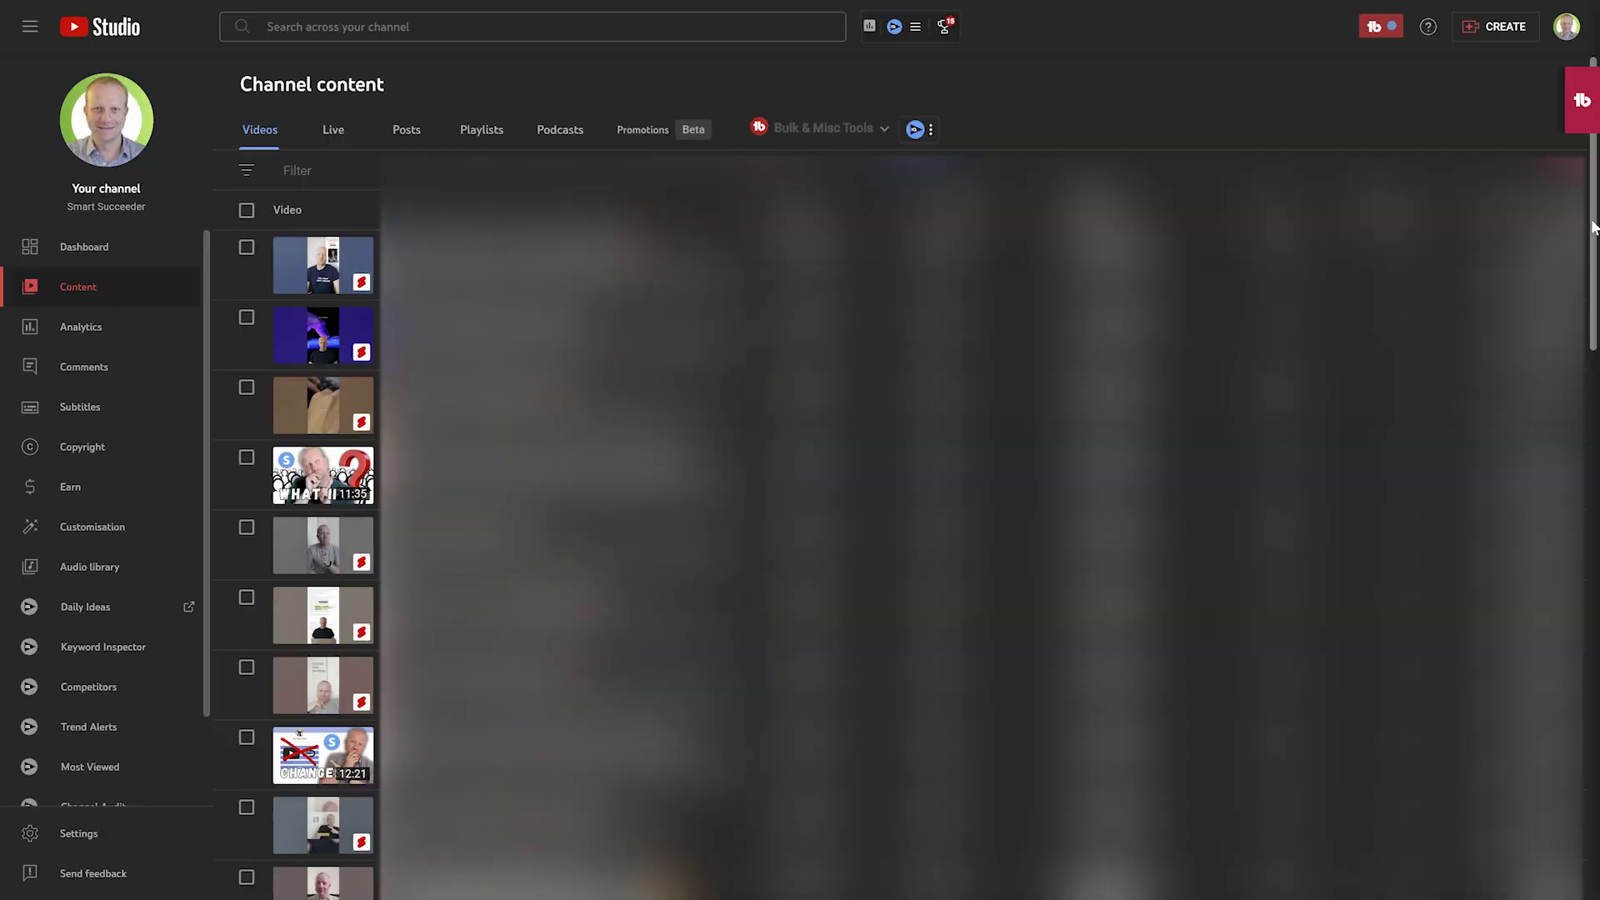
{"action": "left_click_drag", "start_coordinate": [1594, 227], "coordinate": [1593, 254]}
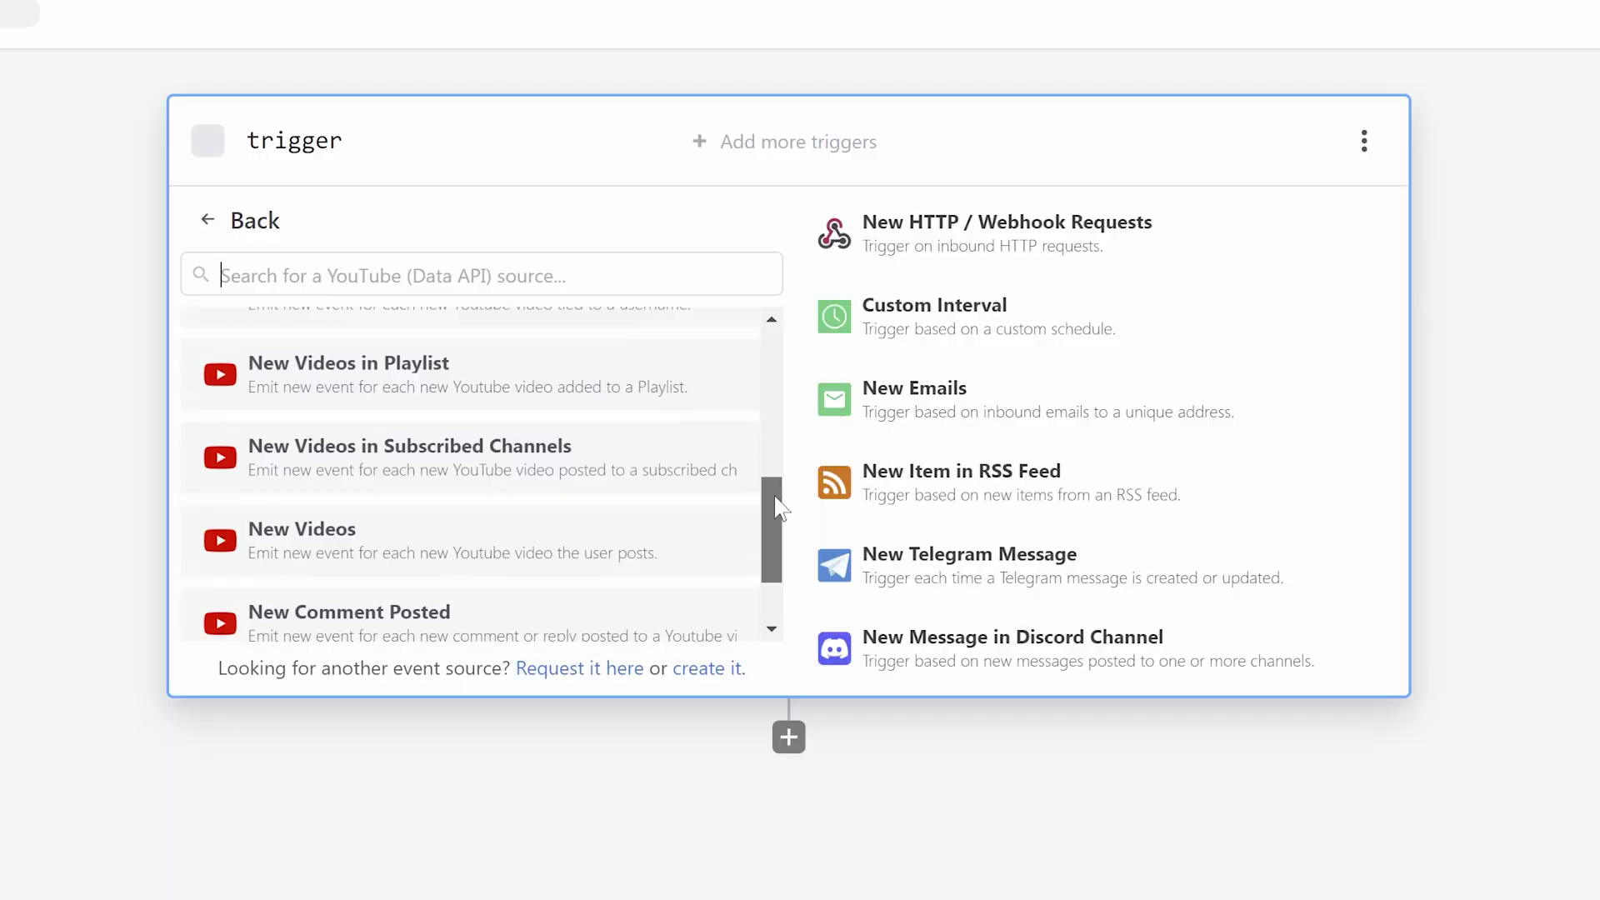
{"action": "left_click_drag", "start_coordinate": [772, 511], "coordinate": [768, 476]}
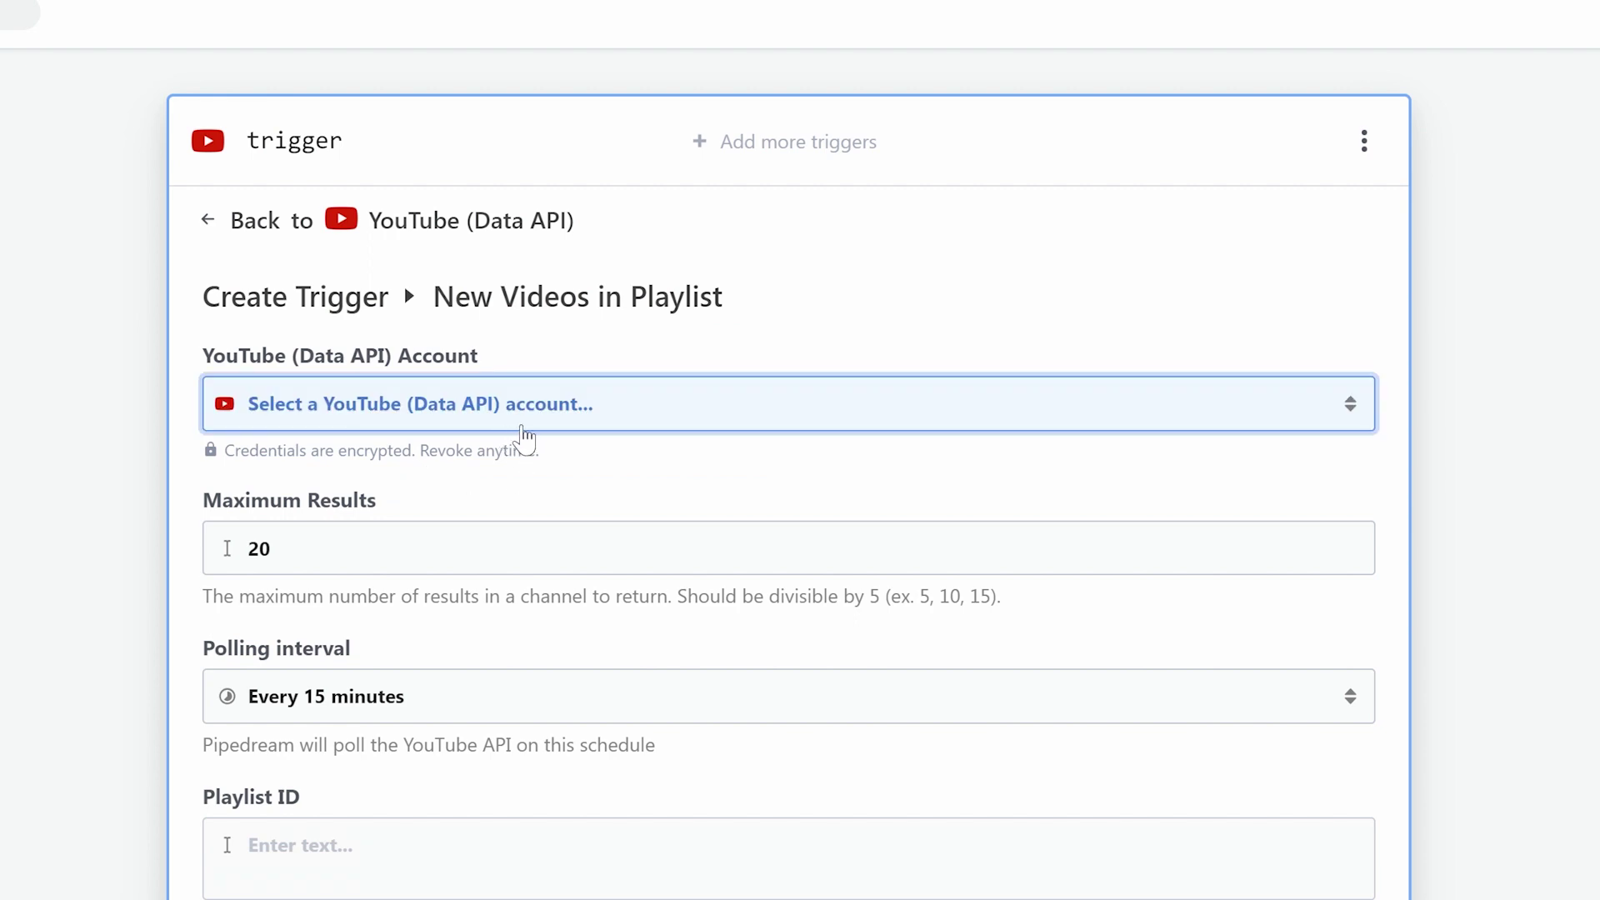
- Connect the already linked YouTube account to the New Videos in Playlist trigger
{"action": "left_click", "coordinate": [653, 415]}
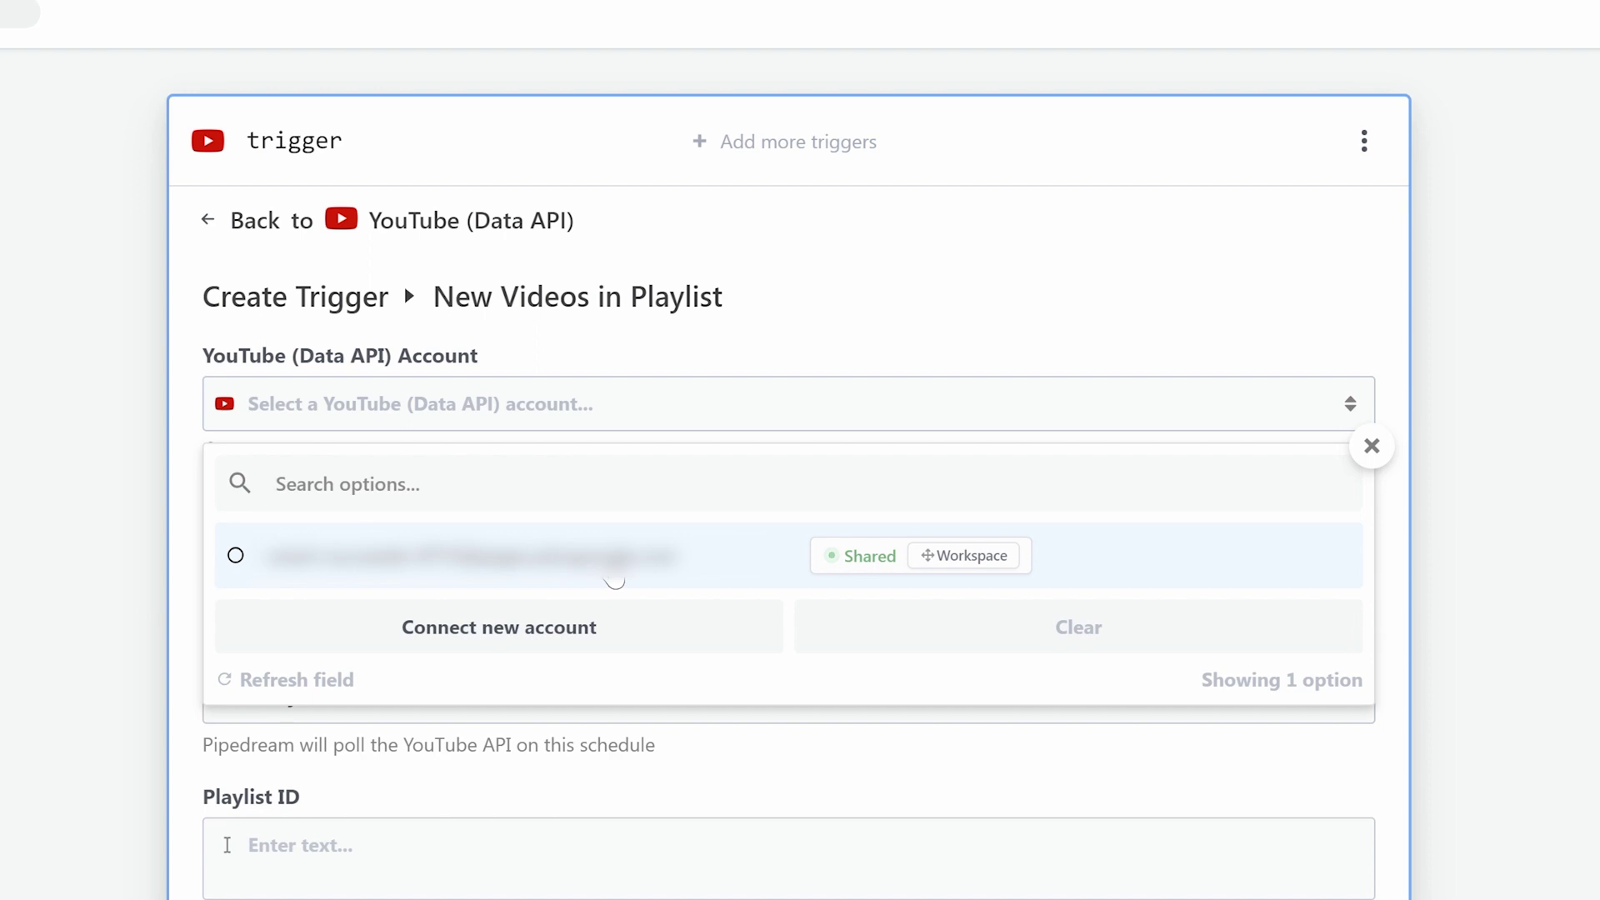
{"action": "left_click", "coordinate": [615, 575]}
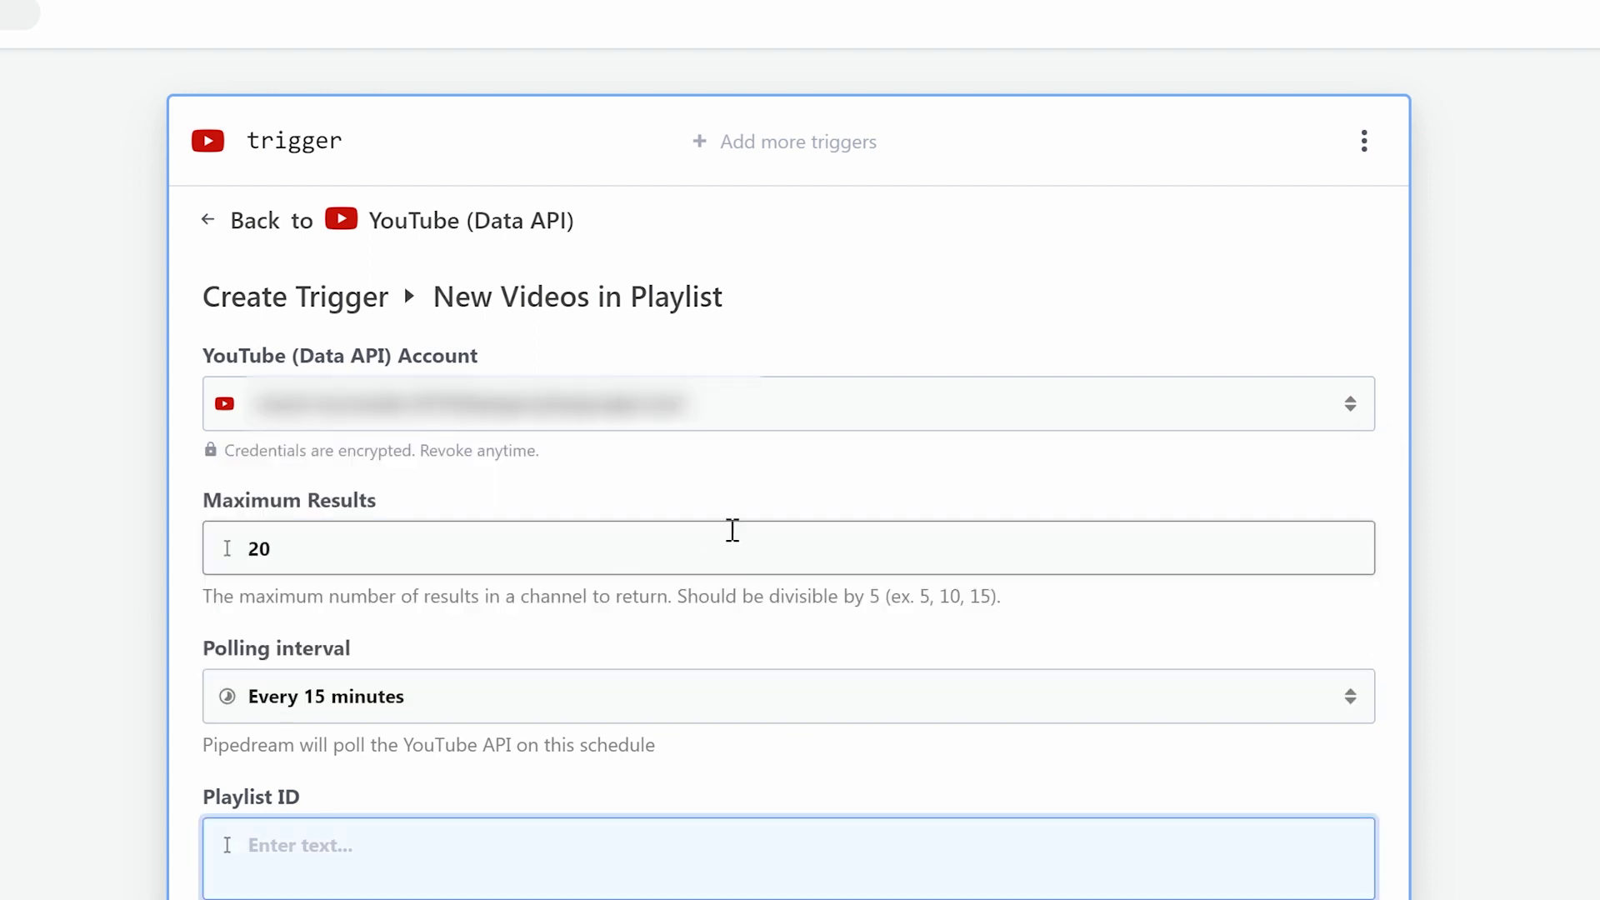
{"action": "scroll", "coordinate": [733, 530], "scroll_direction": "down", "scroll_amount": 3}
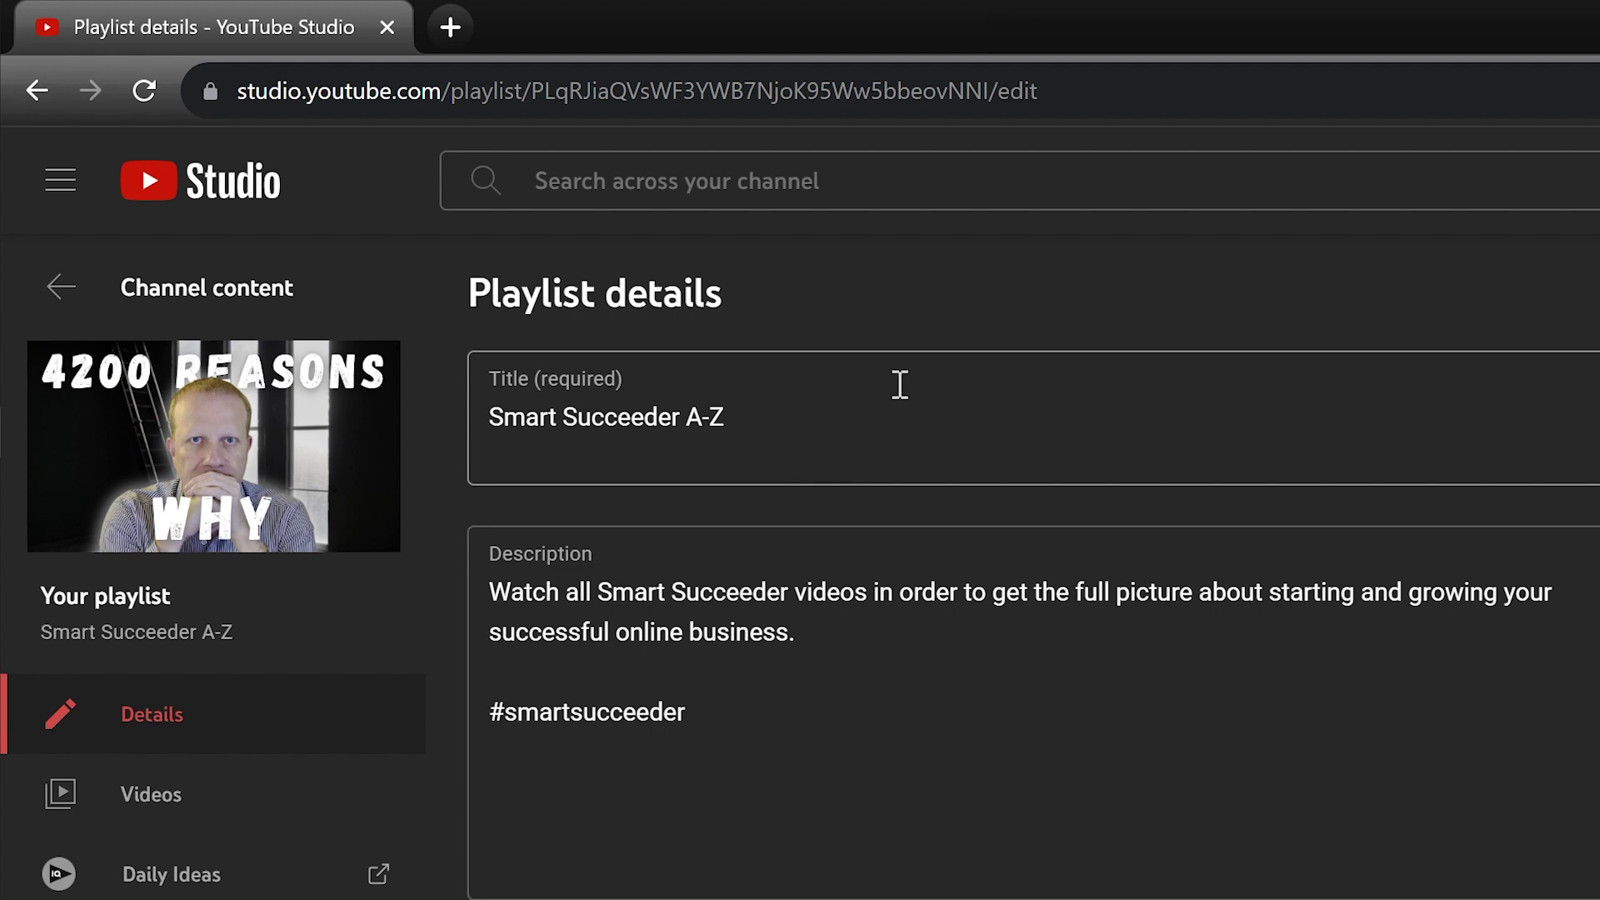
- Select the Smart Succeeder A-Z playlist ID in the YouTube Studio address bar
{"action": "left_click", "coordinate": [617, 98]}
{"action": "left_click", "coordinate": [623, 97]}
{"action": "left_click_drag", "start_coordinate": [610, 98], "coordinate": [1060, 117]}
- Enter the playlist ID, name the source 'Update Link Page Button', create it and list the events
{"action": "left_click_drag", "start_coordinate": [1064, 118], "coordinate": [1070, 117]}
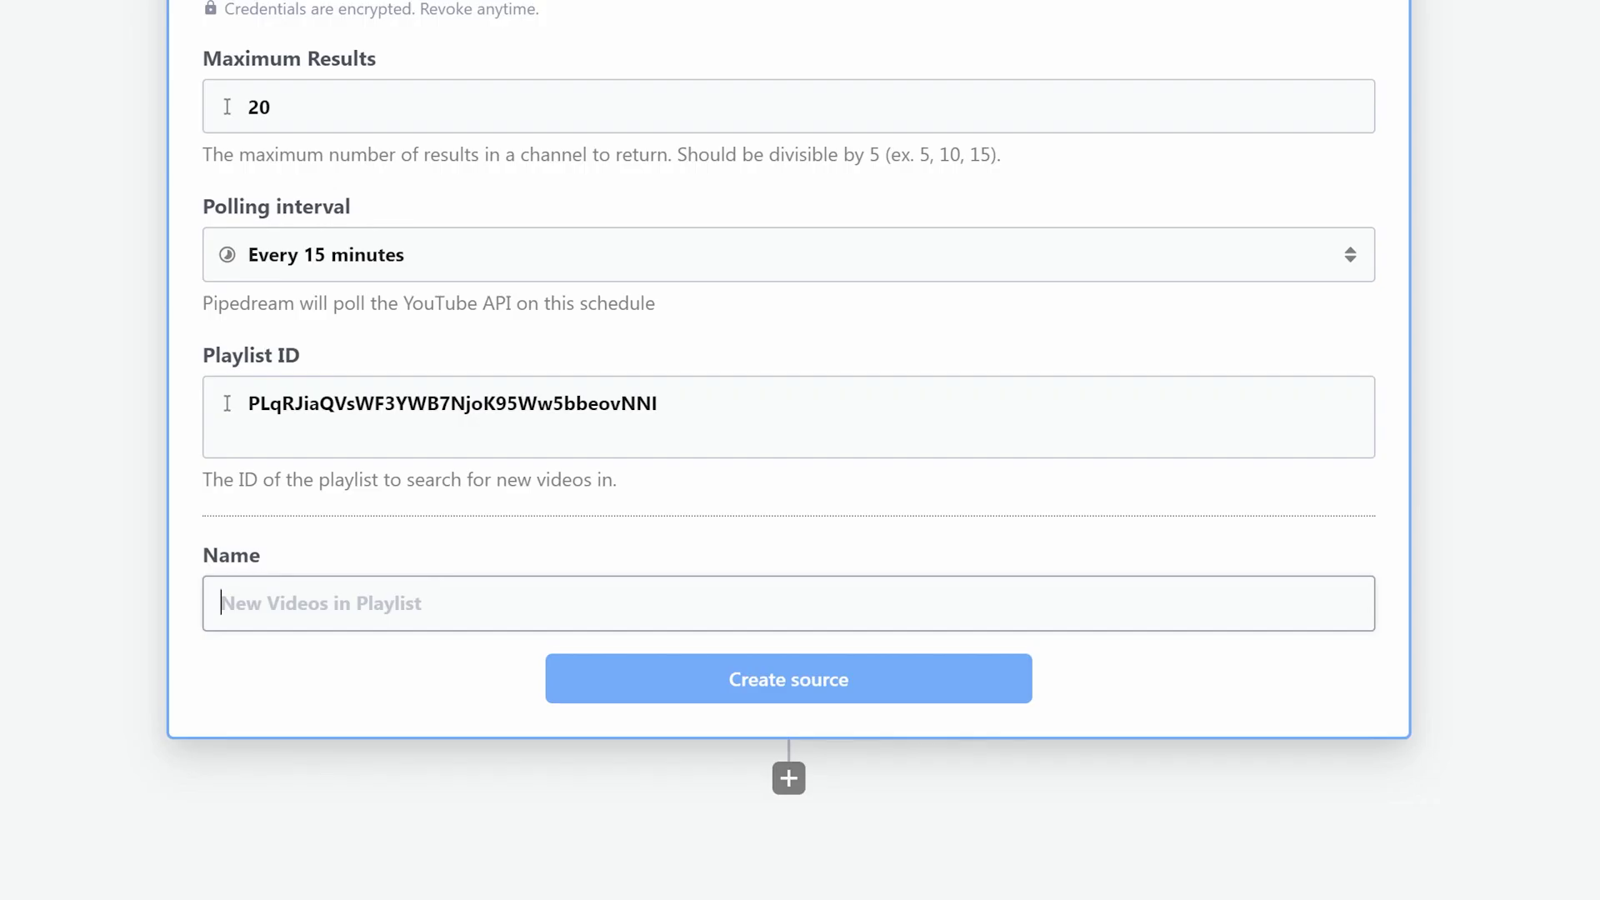
{"action": "type", "text": "Update Link Page Button"}
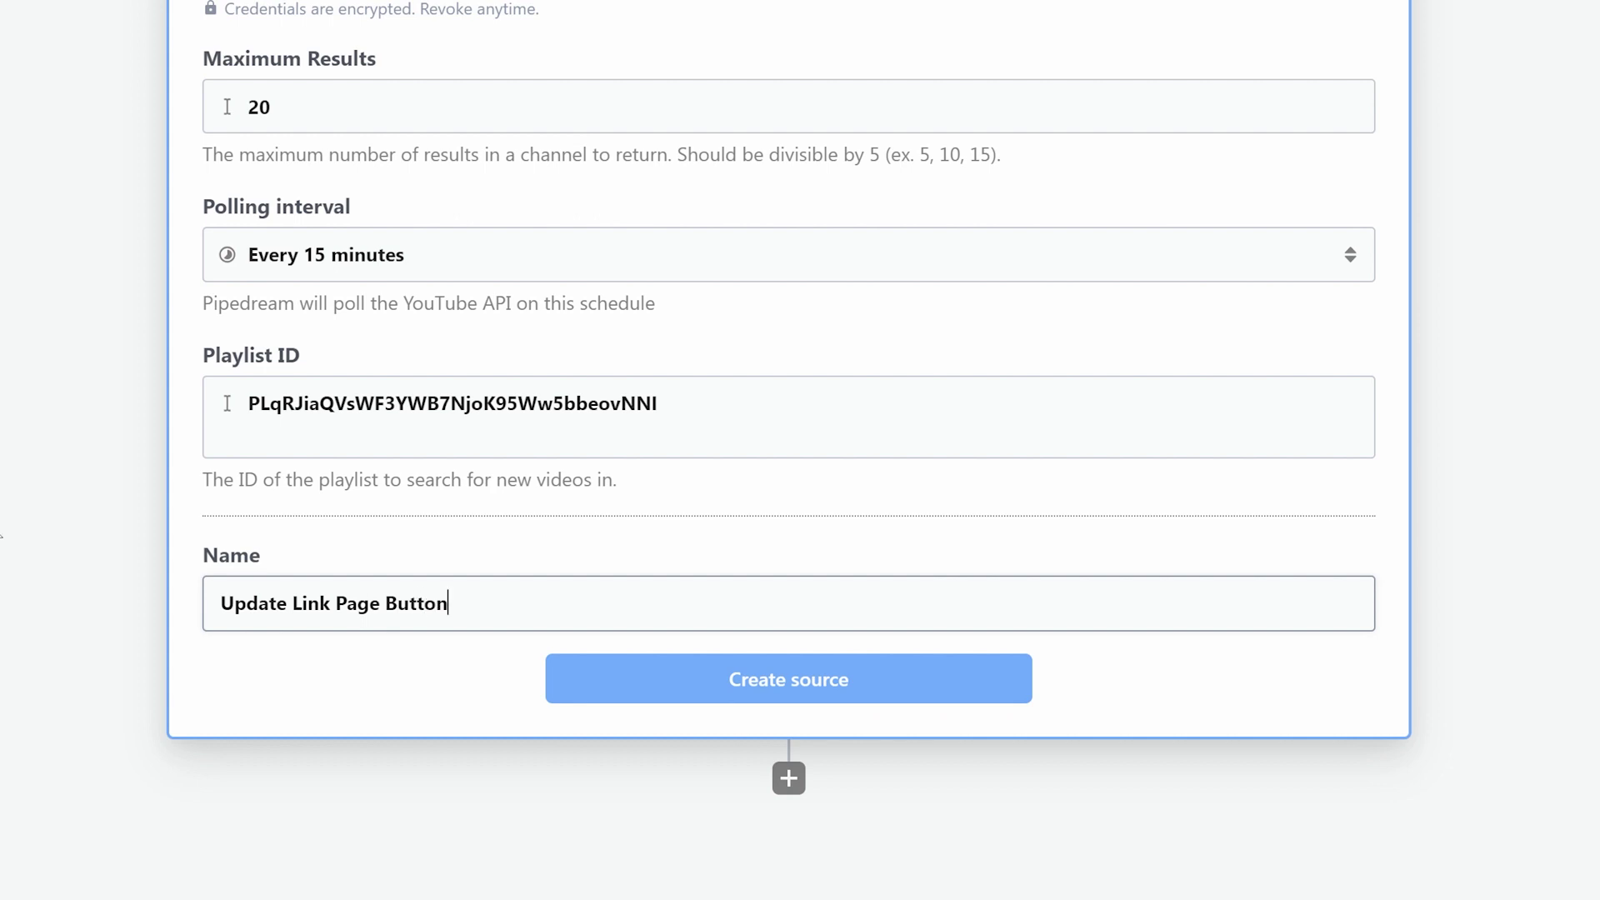
{"action": "key", "text": "Return"}
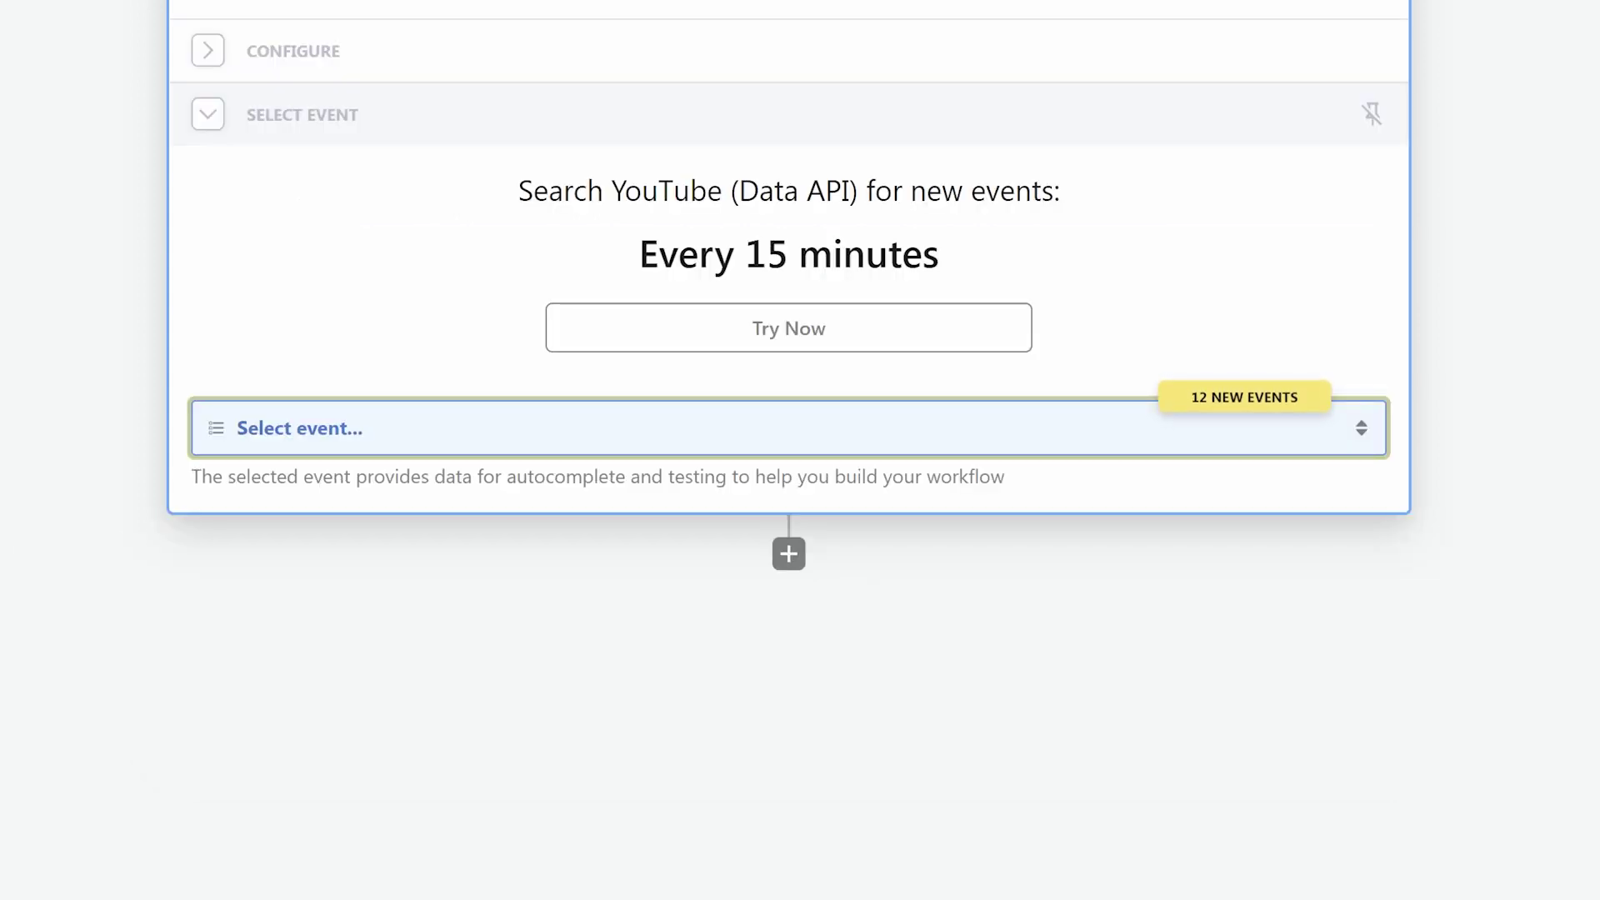
{"action": "left_click", "coordinate": [1365, 435]}
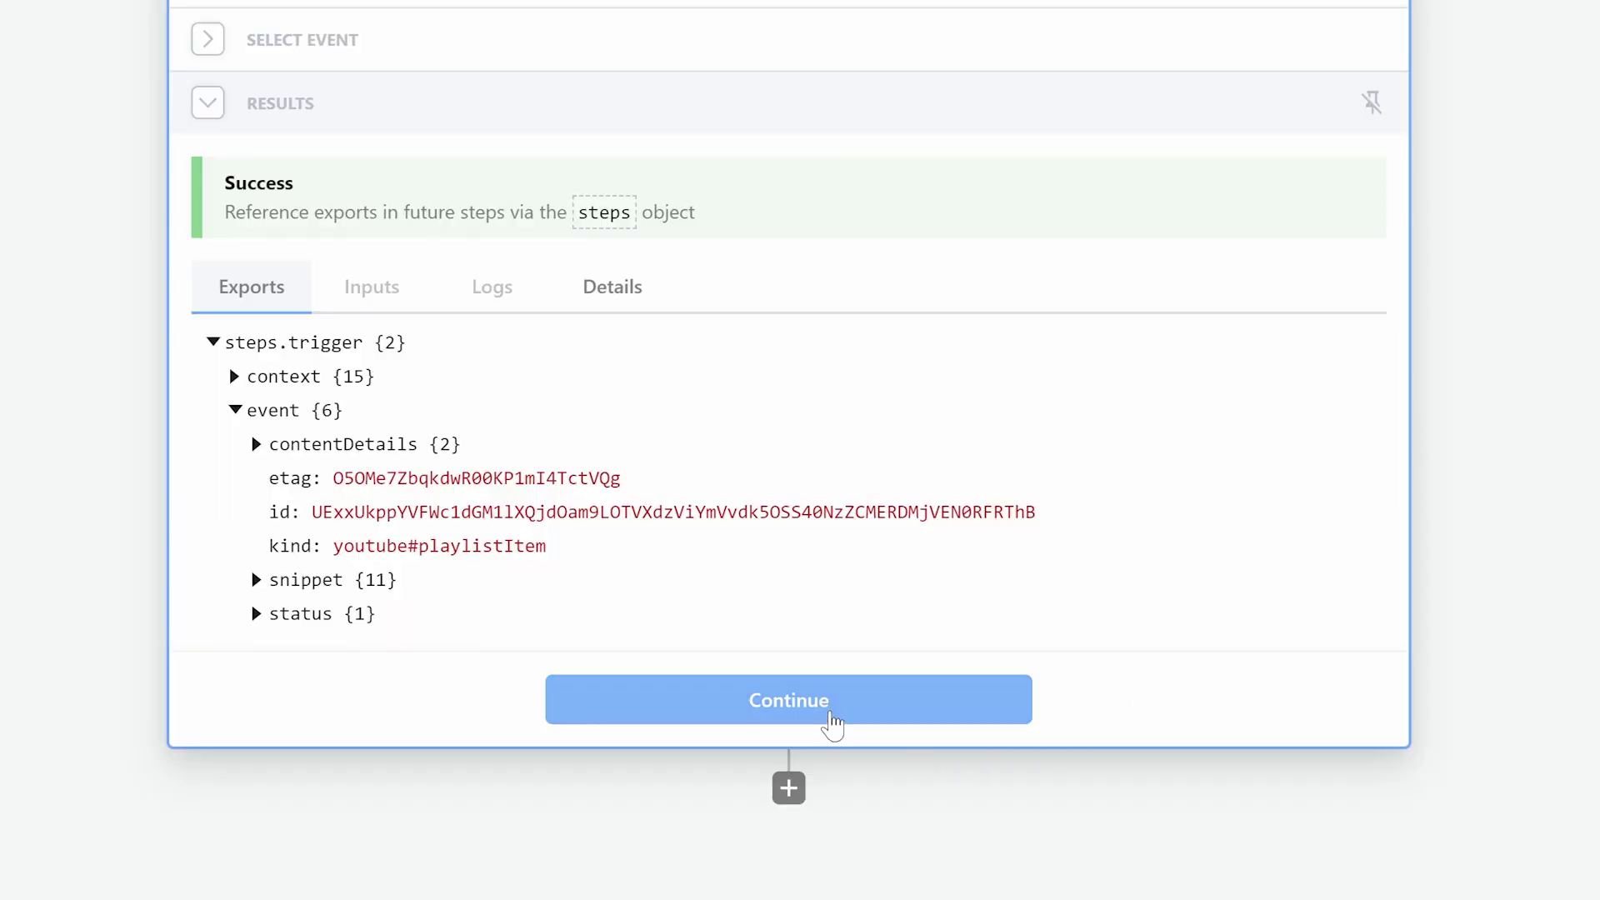
- Add a Short.io 'Update a Short Link' action as the step after the trigger
{"action": "left_click", "coordinate": [831, 719]}
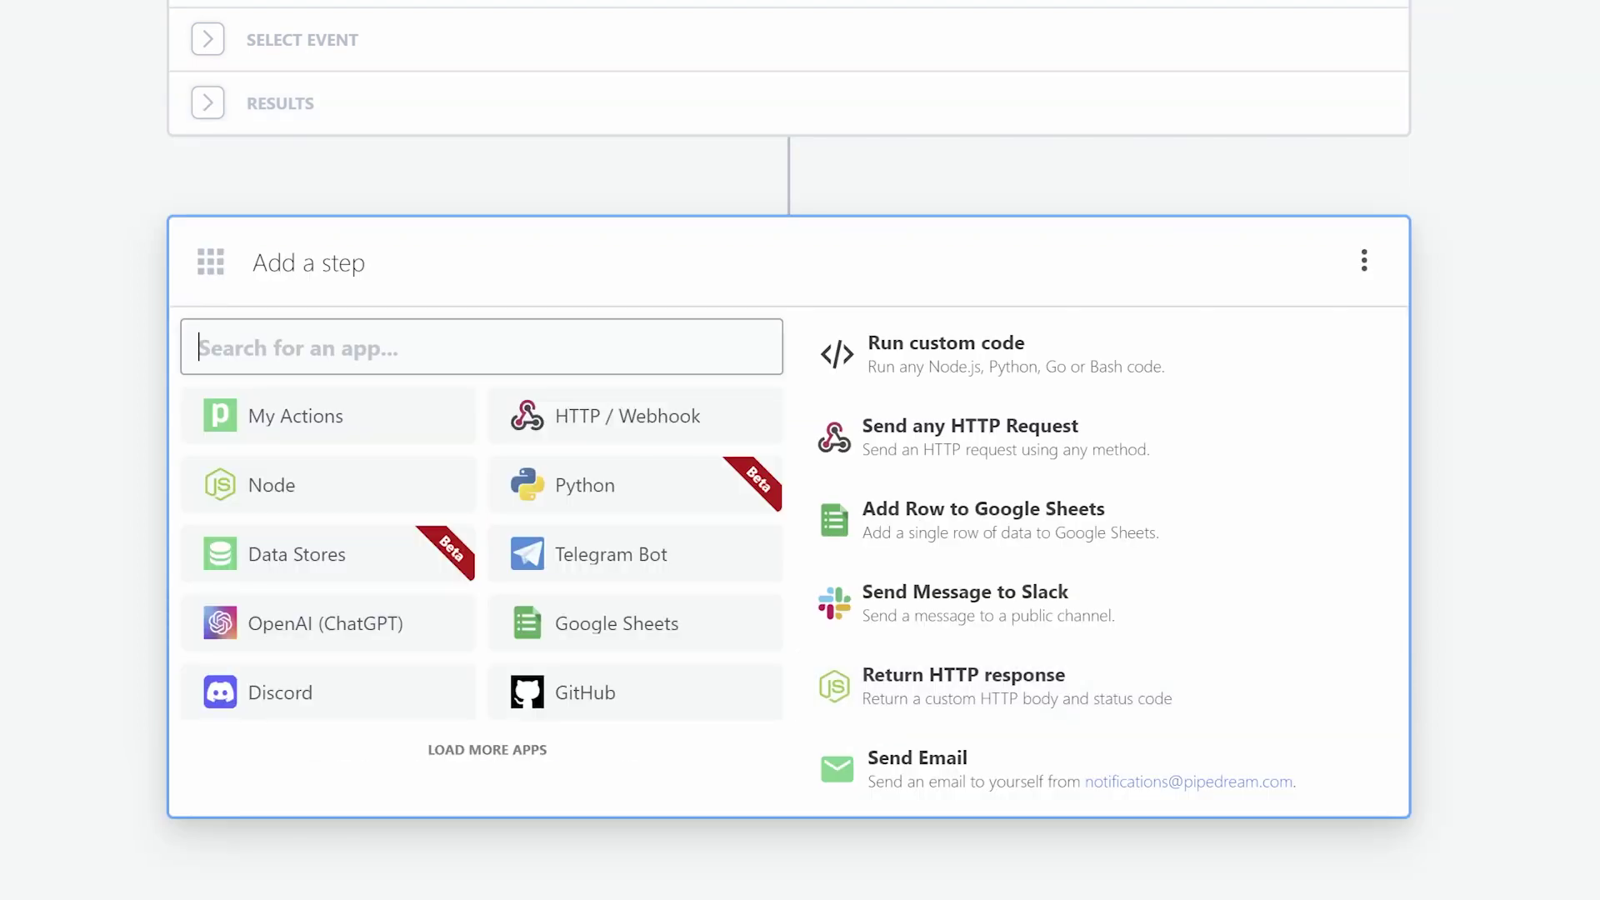
{"action": "type", "text": "short.io"}
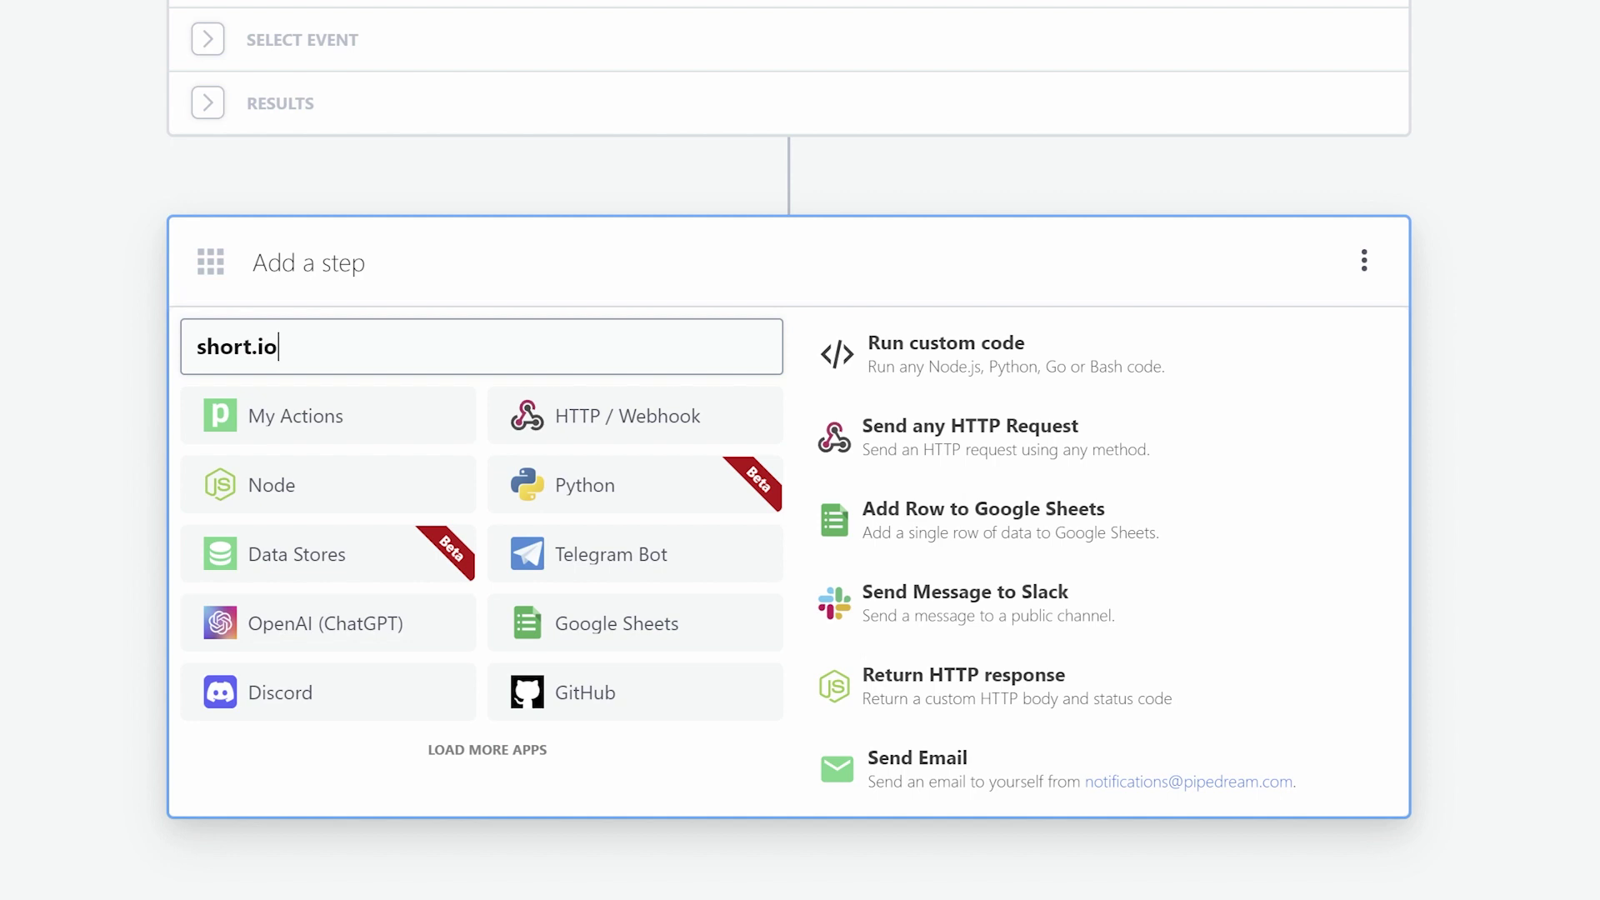
{"action": "left_click", "coordinate": [357, 575]}
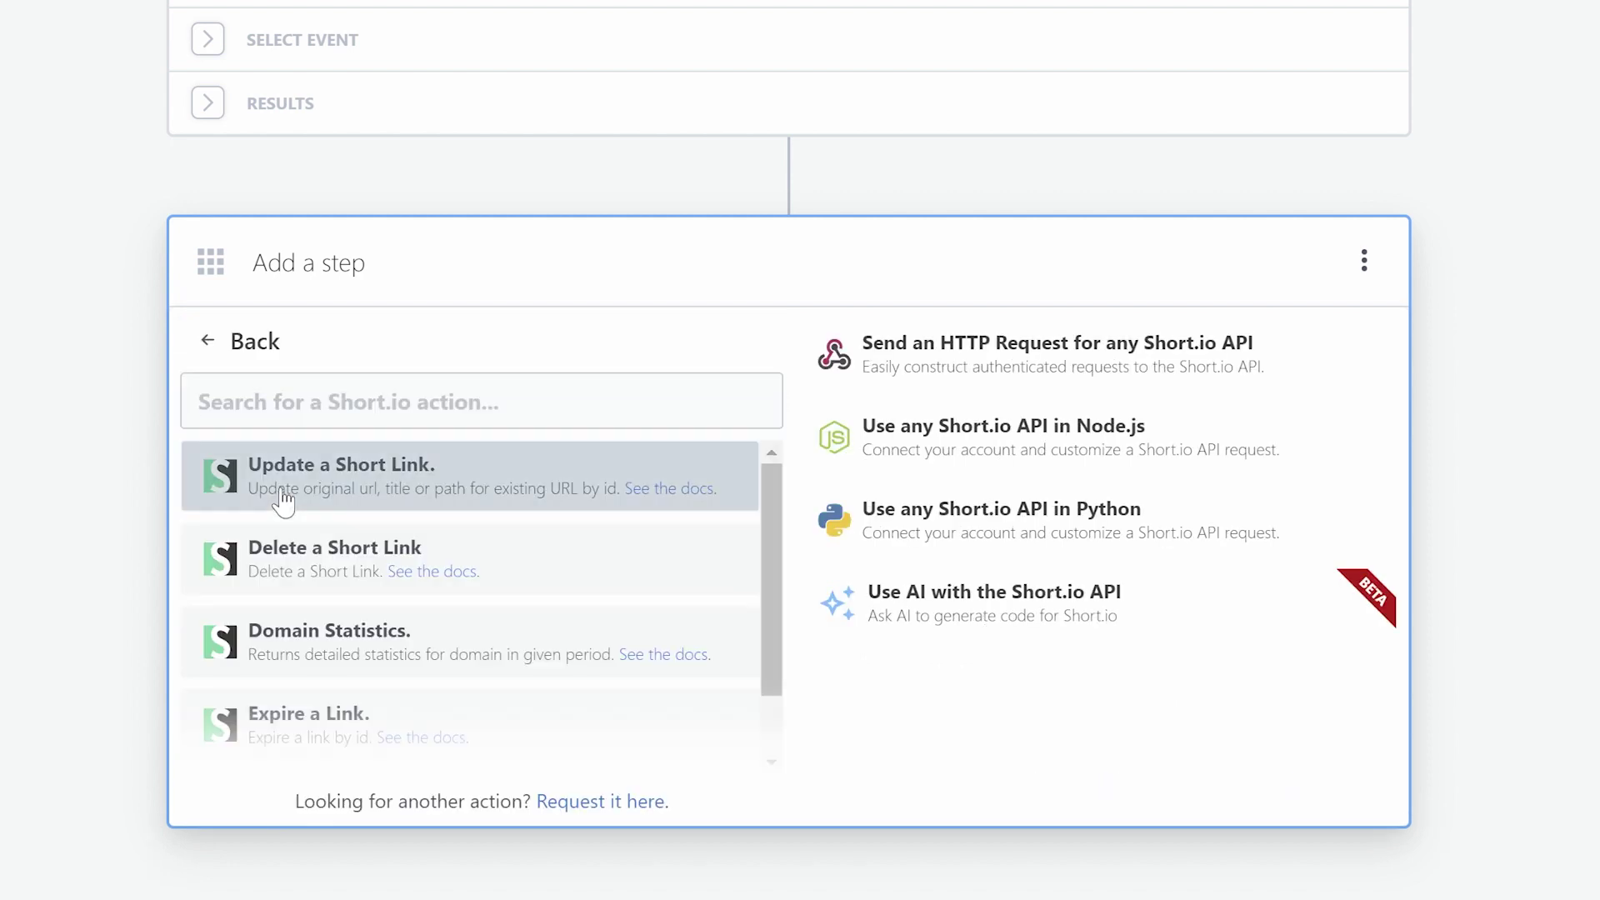
{"action": "left_click", "coordinate": [284, 500]}
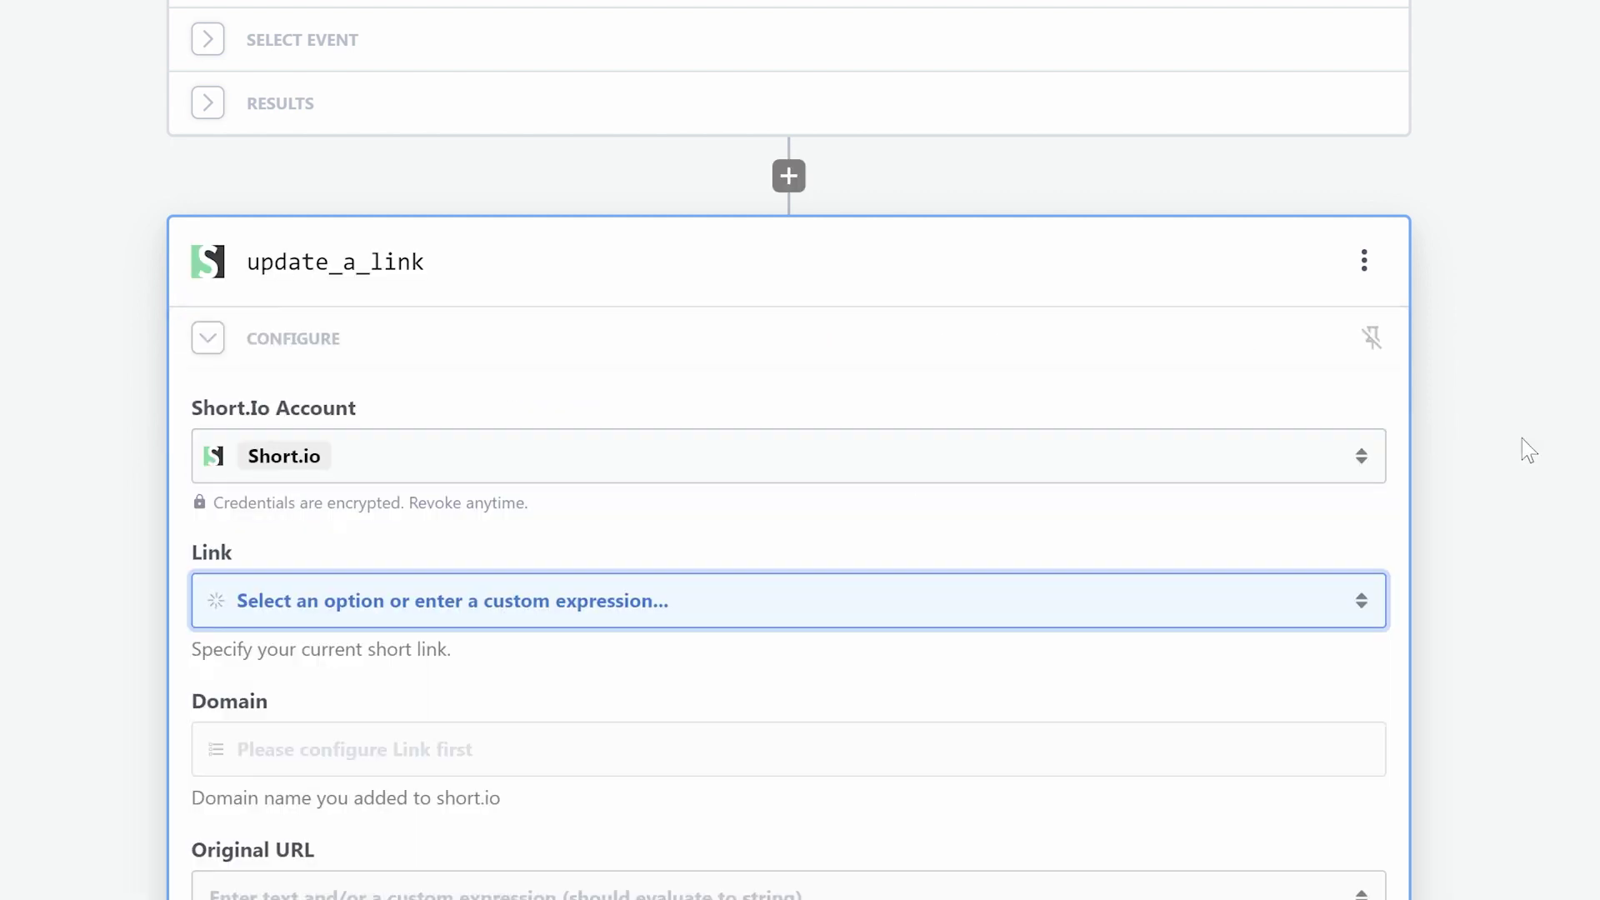
{"action": "scroll", "coordinate": [1557, 445], "scroll_direction": "down", "scroll_amount": 3}
{"action": "scroll", "coordinate": [739, 253], "scroll_direction": "up", "scroll_amount": 1}
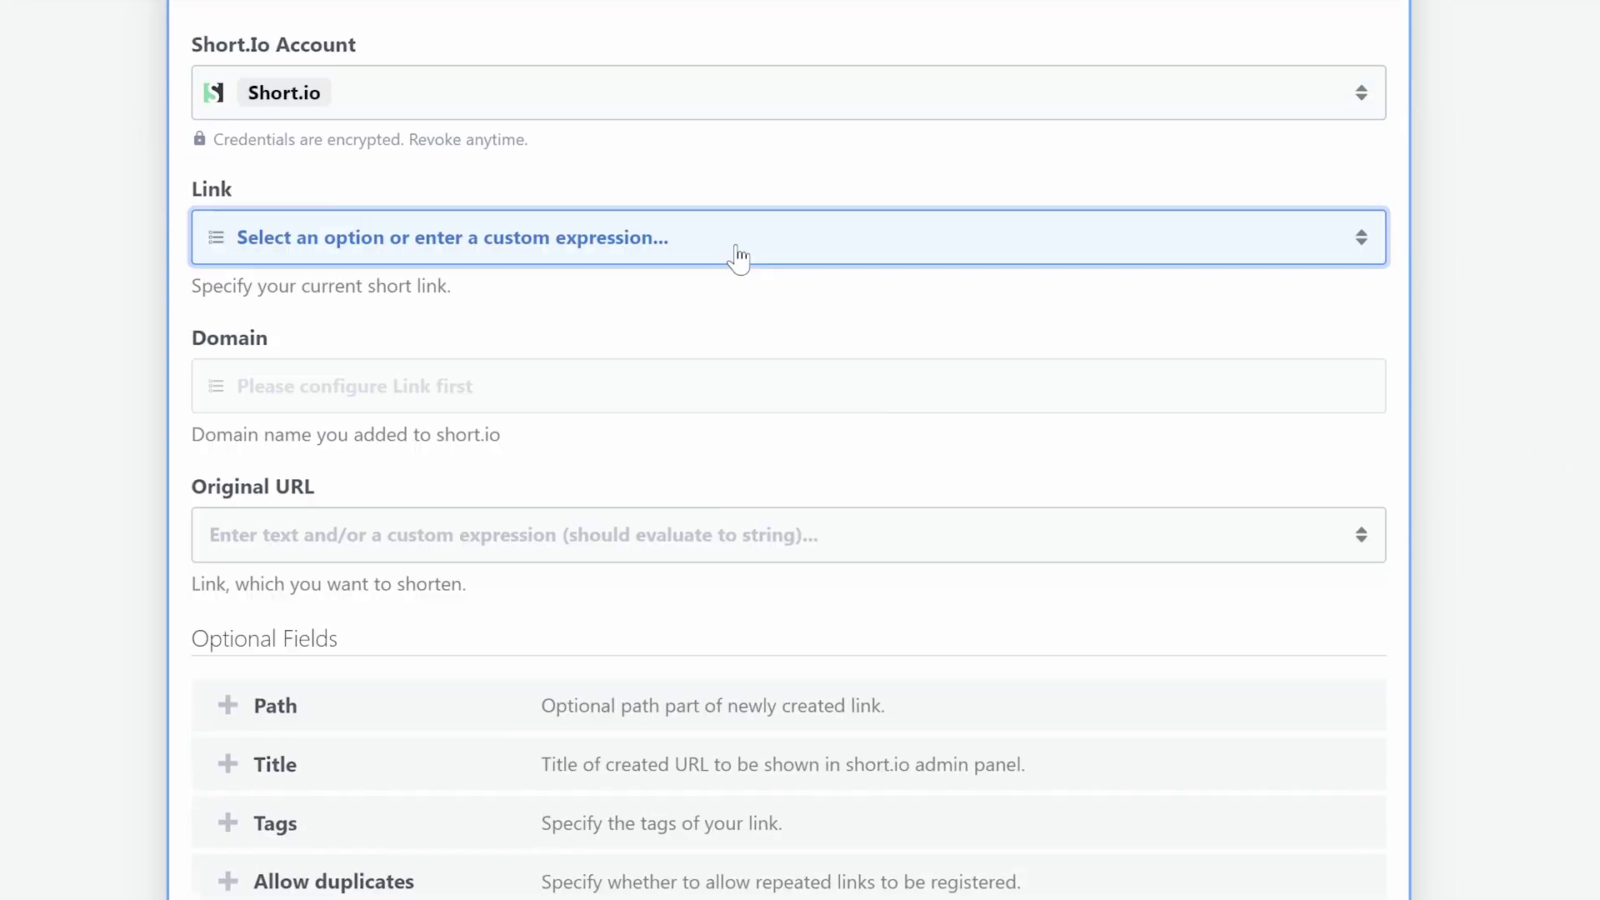
{"action": "left_click", "coordinate": [739, 253]}
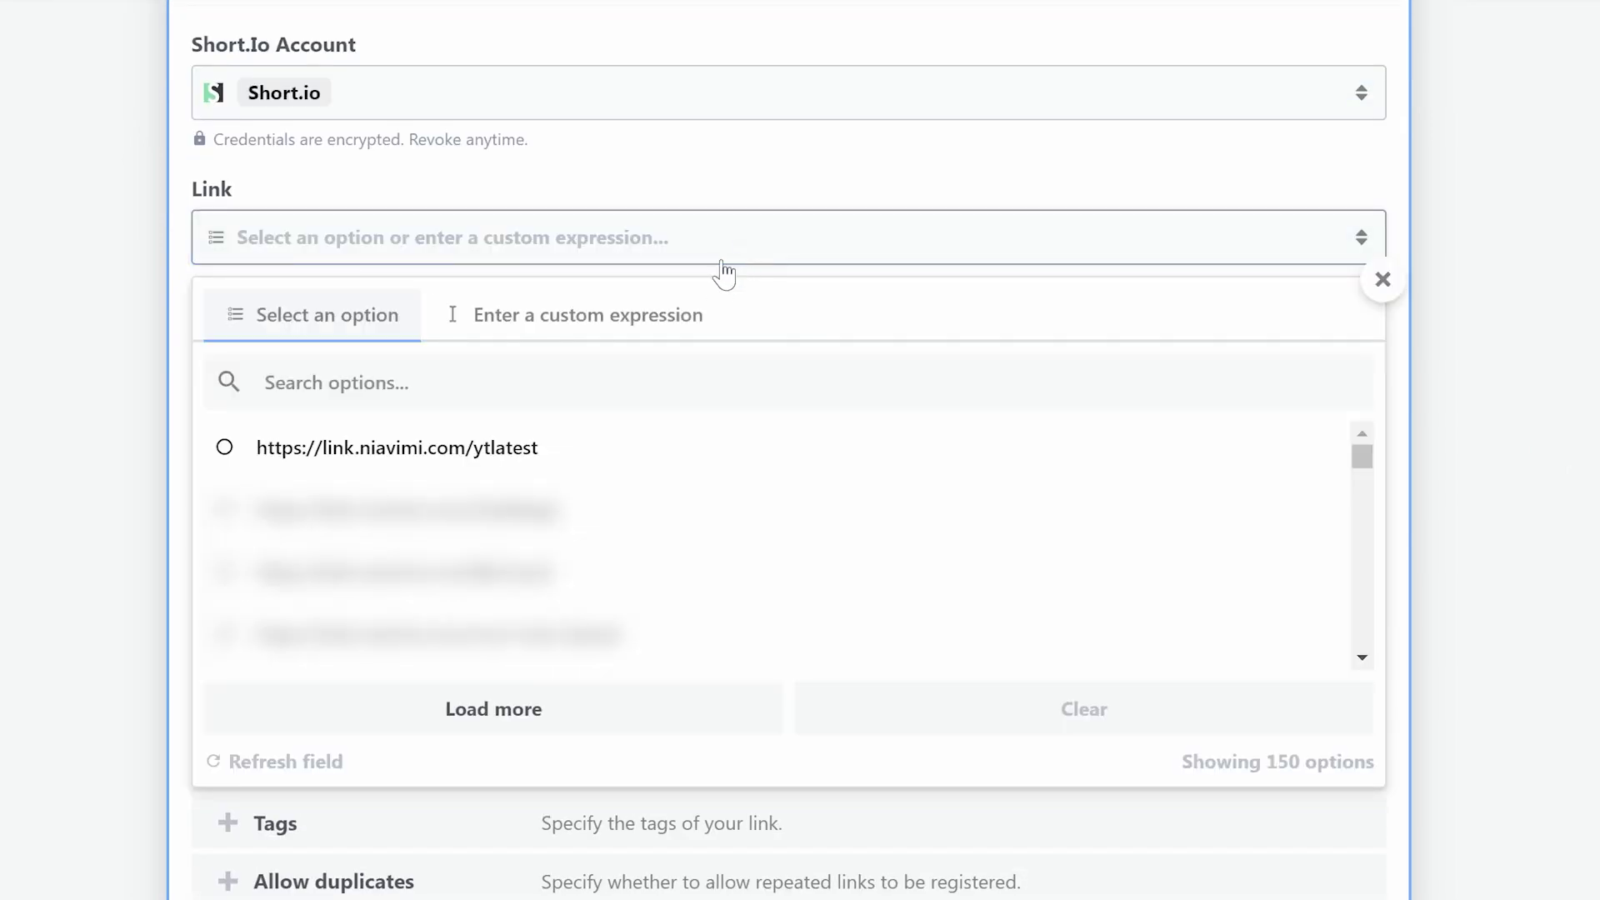
{"action": "left_click", "coordinate": [583, 465]}
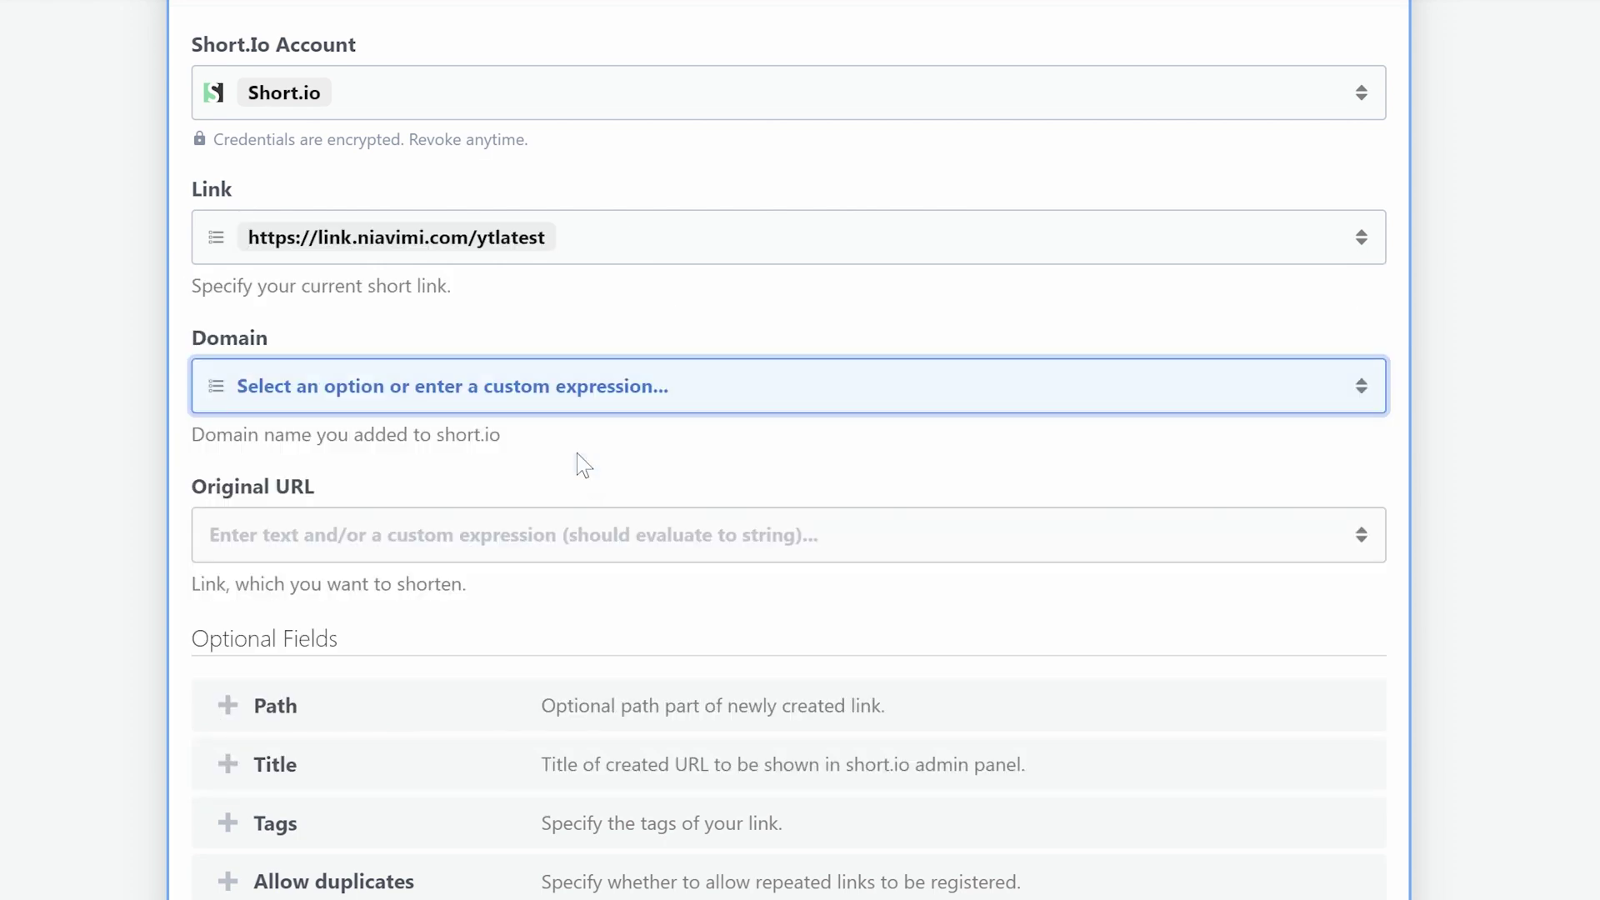
{"action": "left_click", "coordinate": [611, 417]}
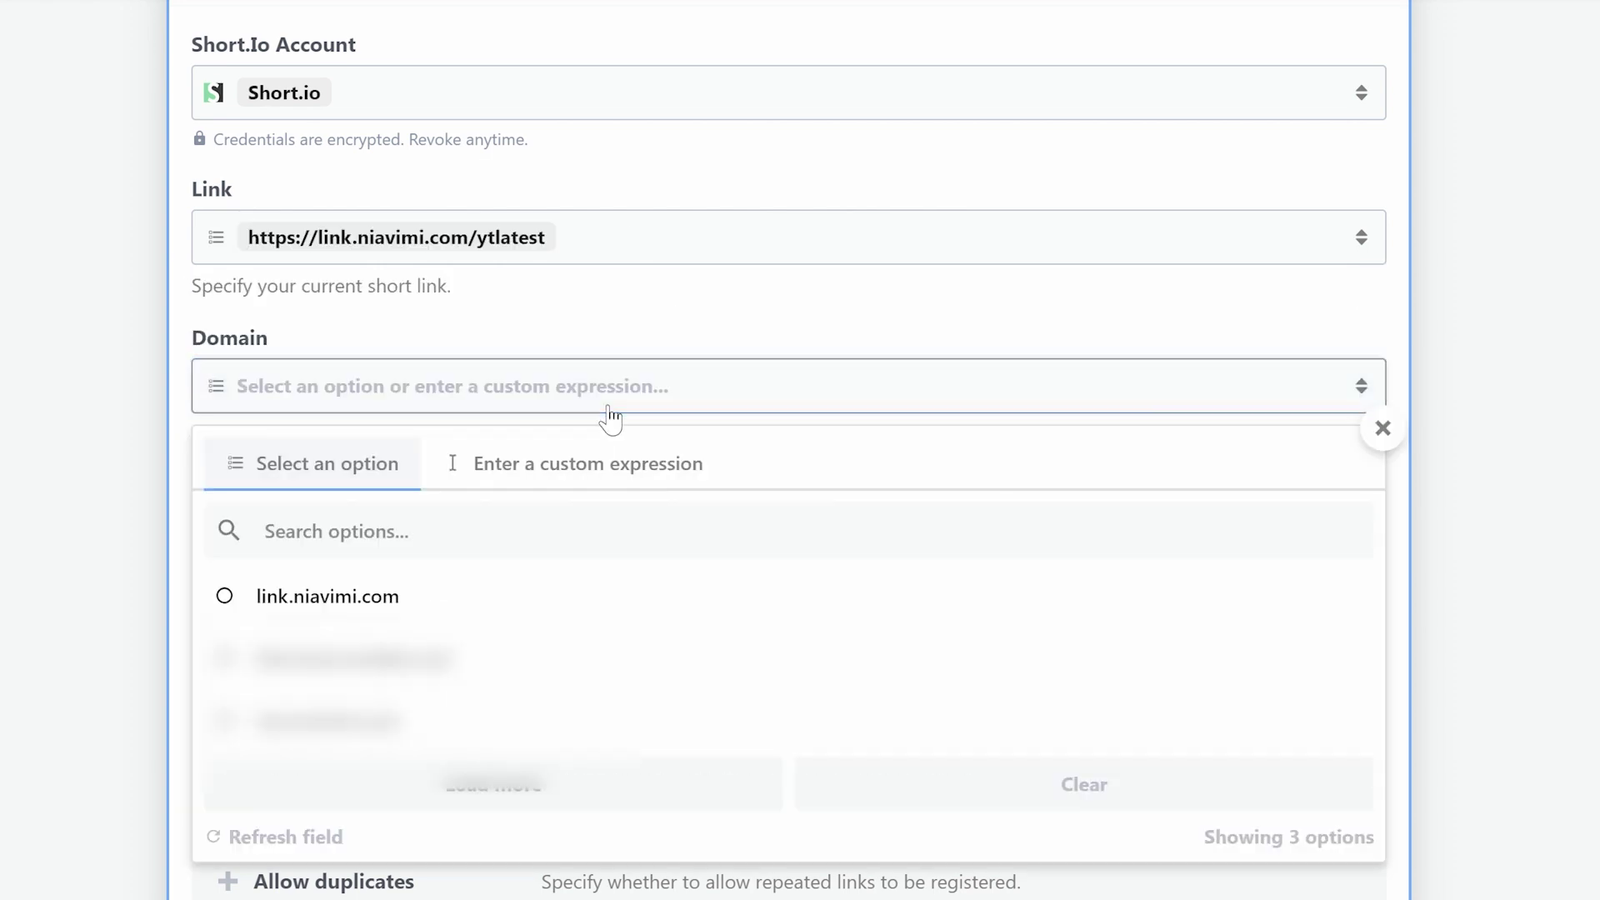
{"action": "left_click", "coordinate": [468, 607]}
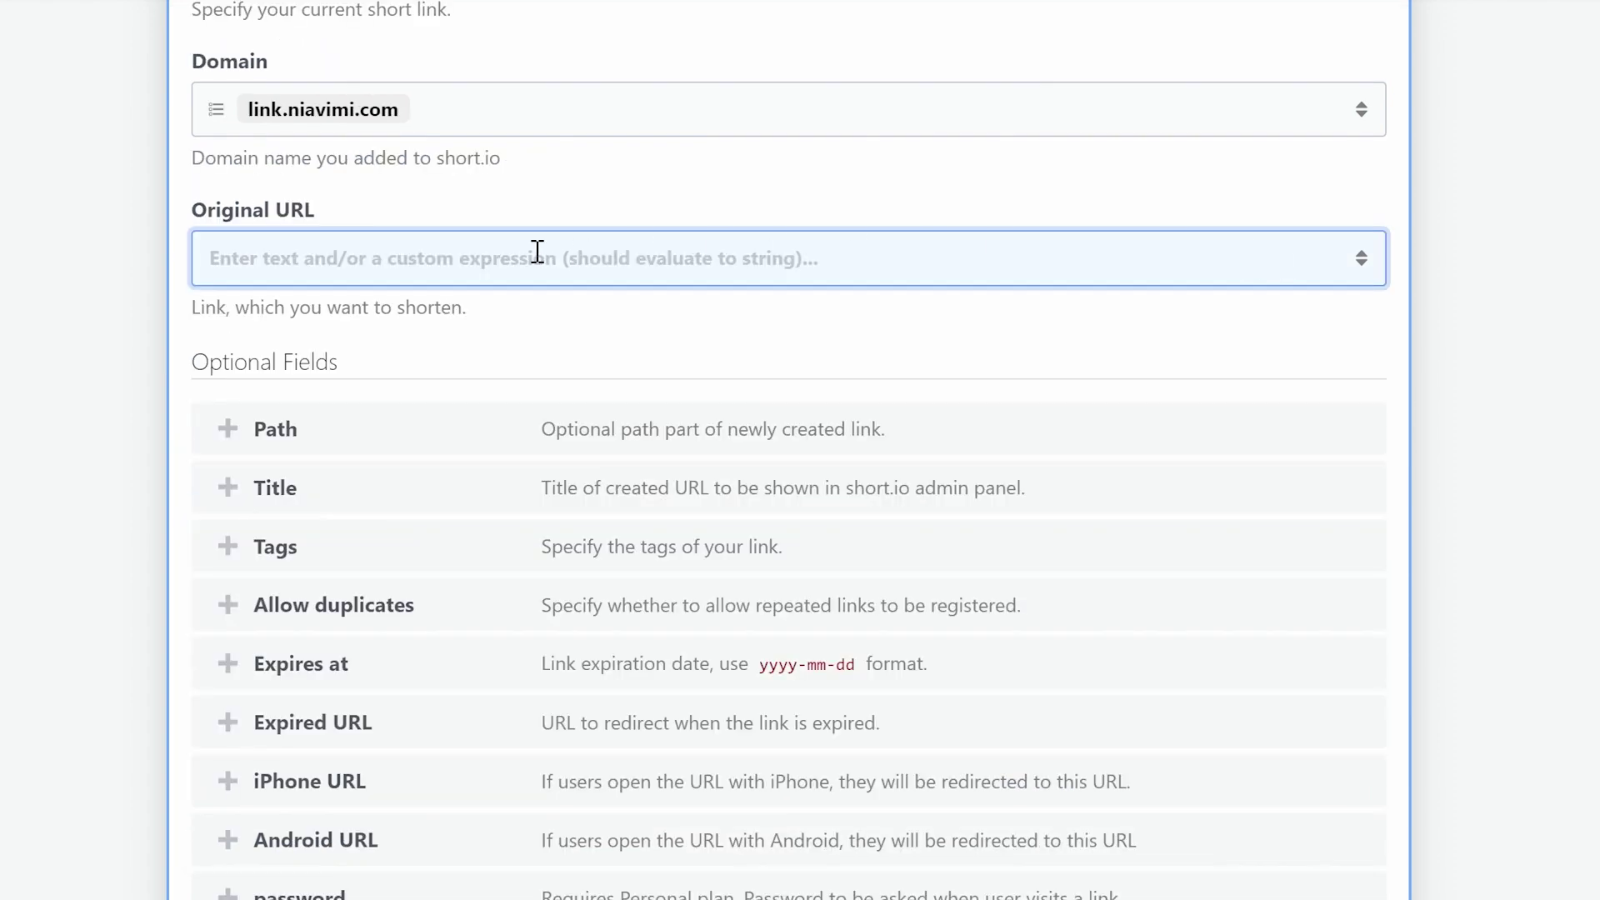
{"action": "left_click", "coordinate": [332, 251]}
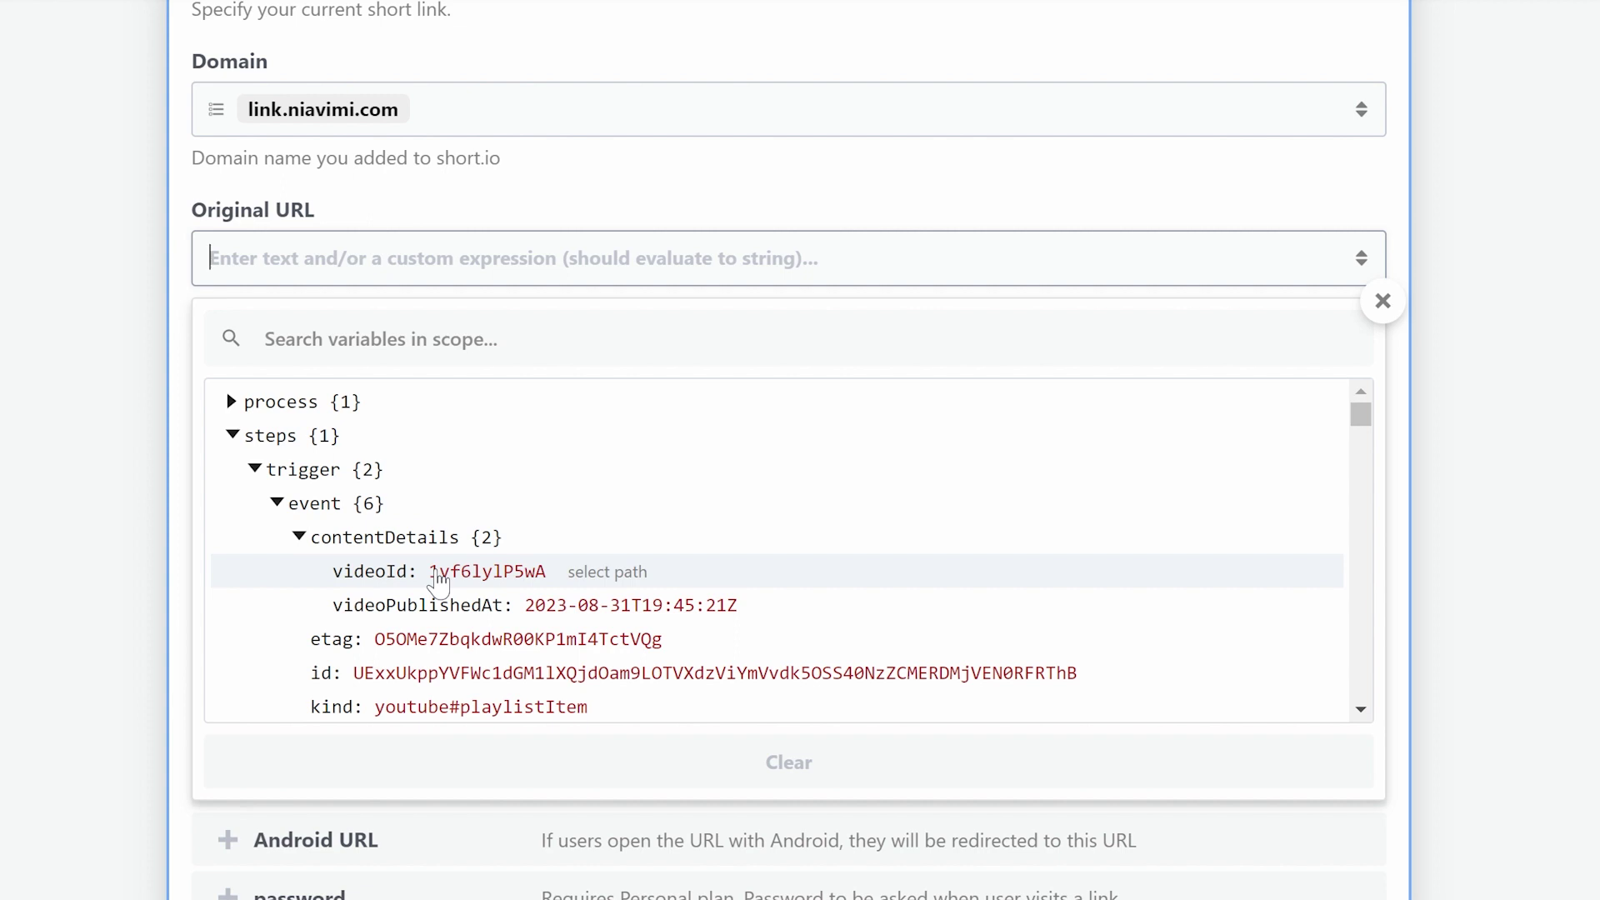
{"action": "left_click", "coordinate": [371, 575]}
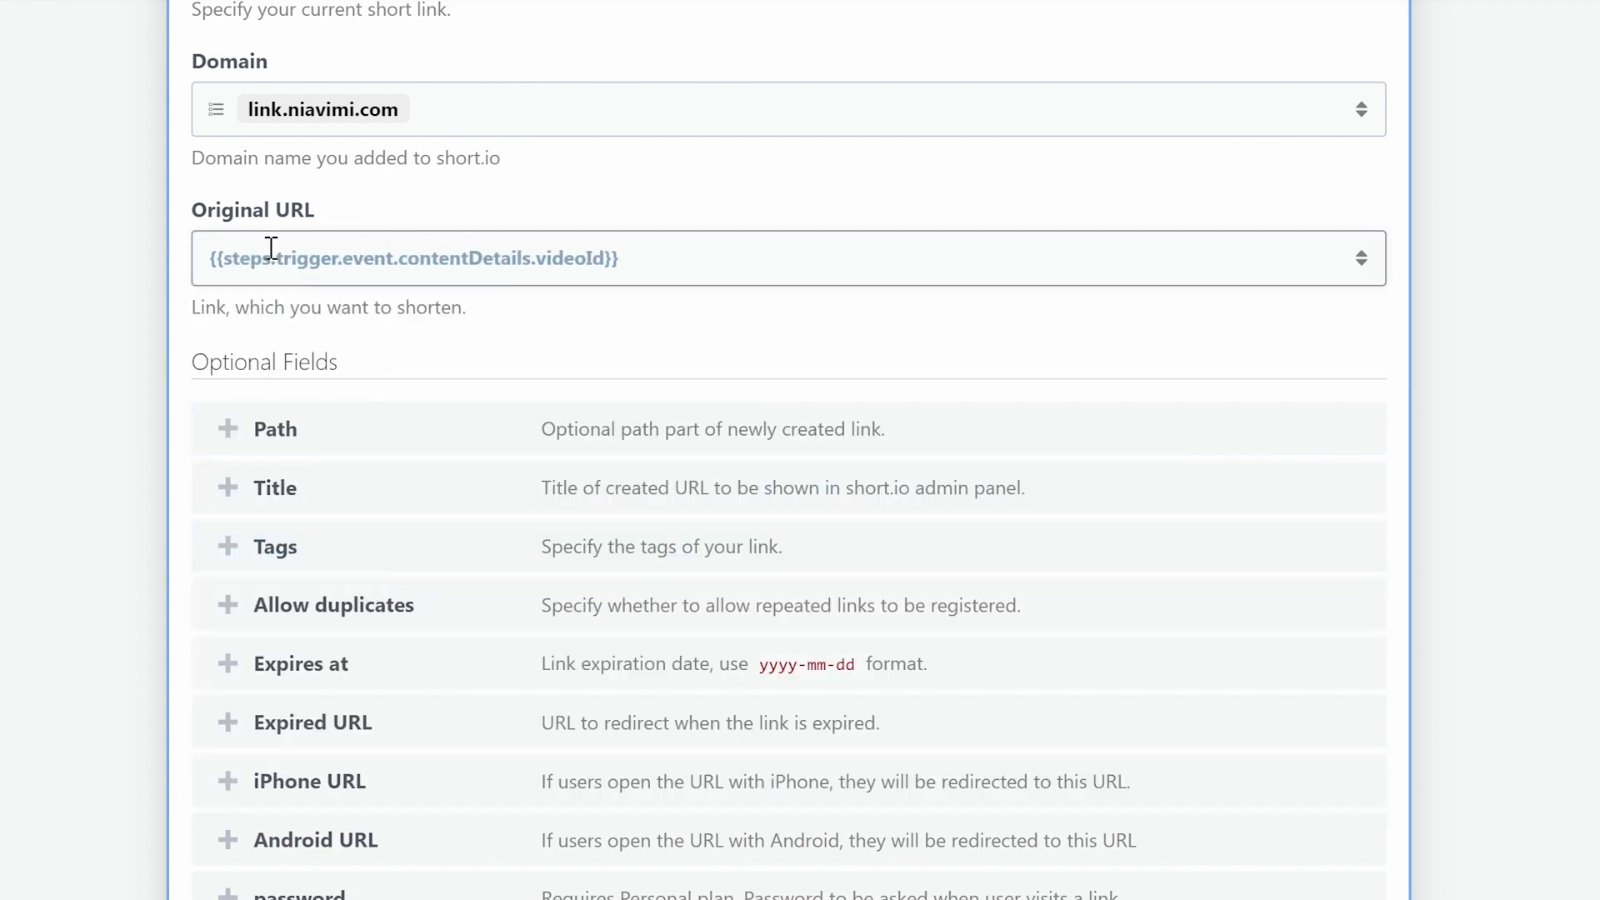
{"action": "left_click_drag", "start_coordinate": [838, 158], "coordinate": [404, 171]}
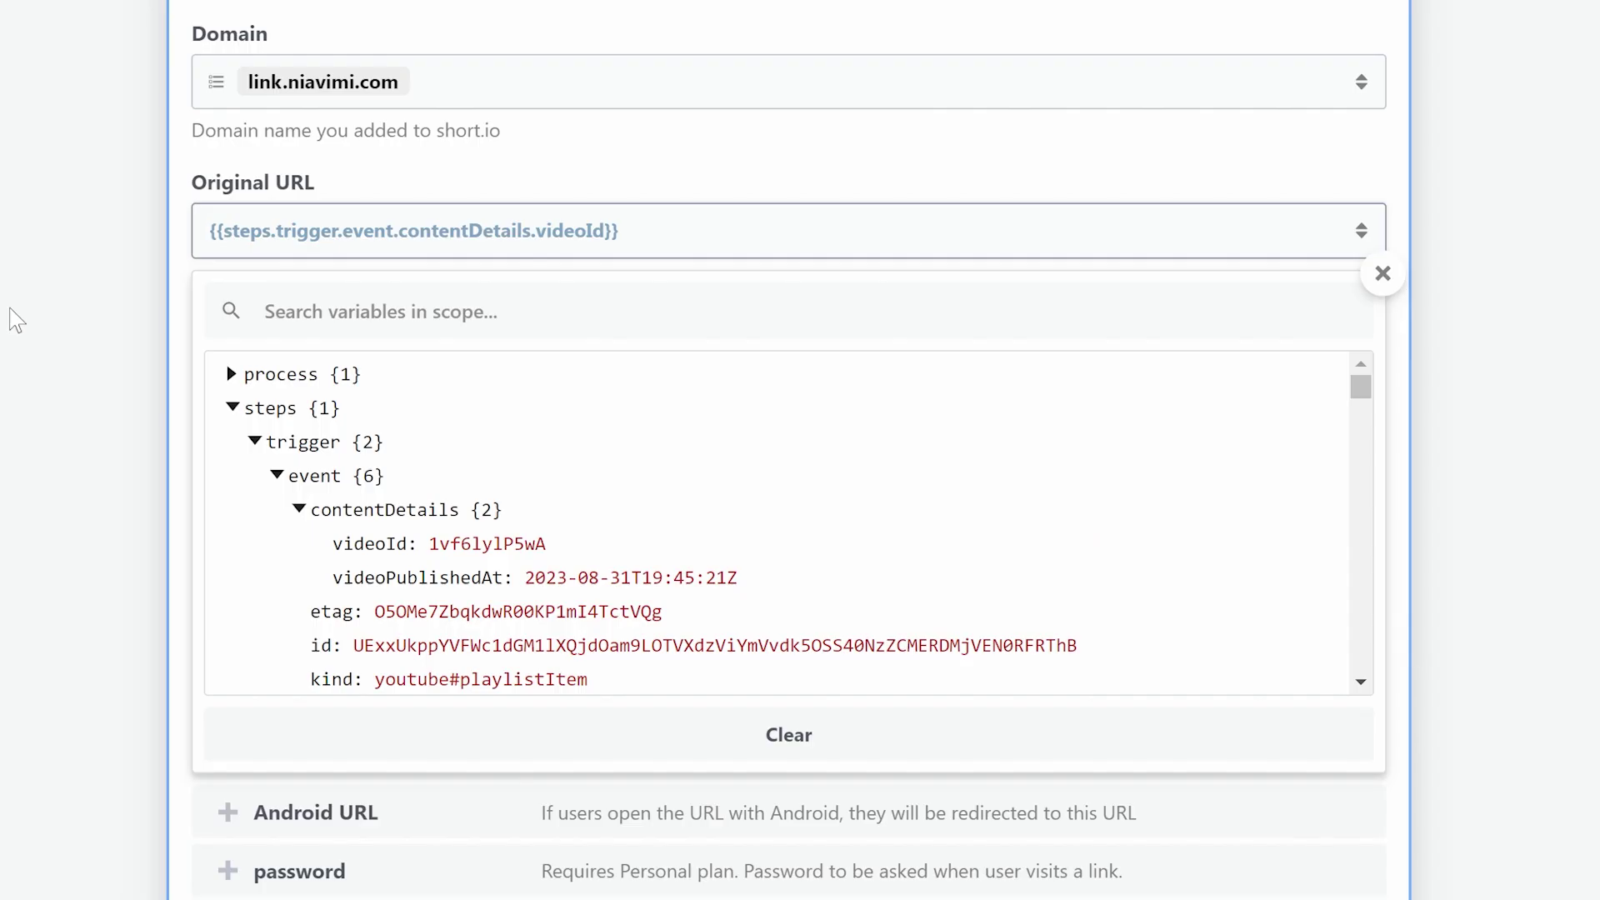
{"action": "type", "text": "https://www.youtube.com/watch?v="}
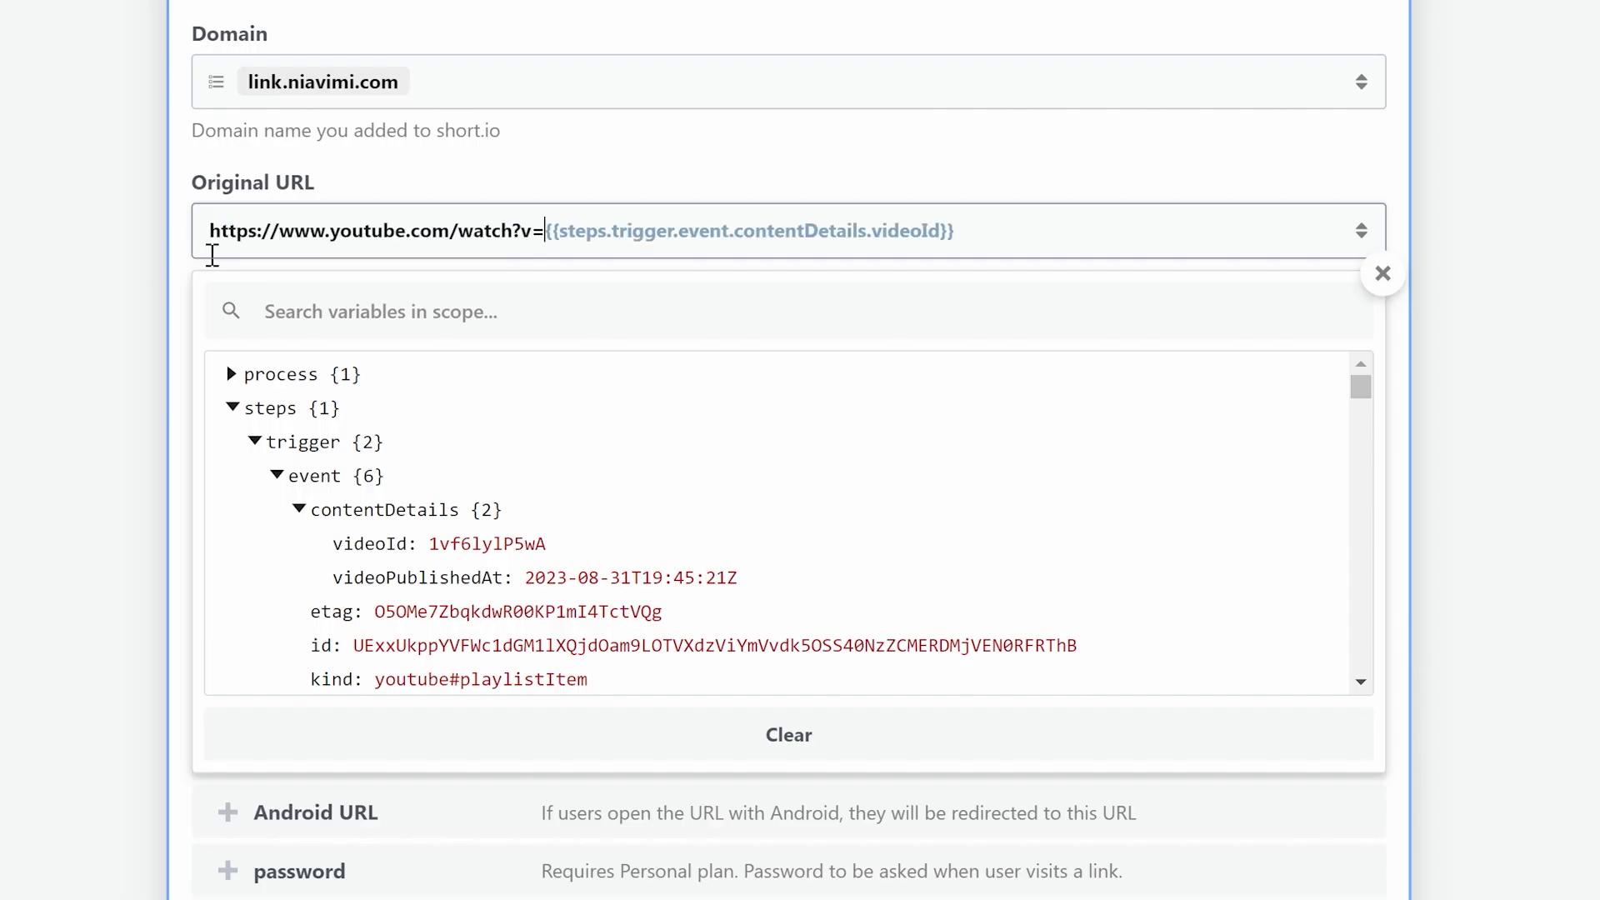
{"action": "scroll", "coordinate": [1034, 240], "scroll_direction": "down", "scroll_amount": 8}
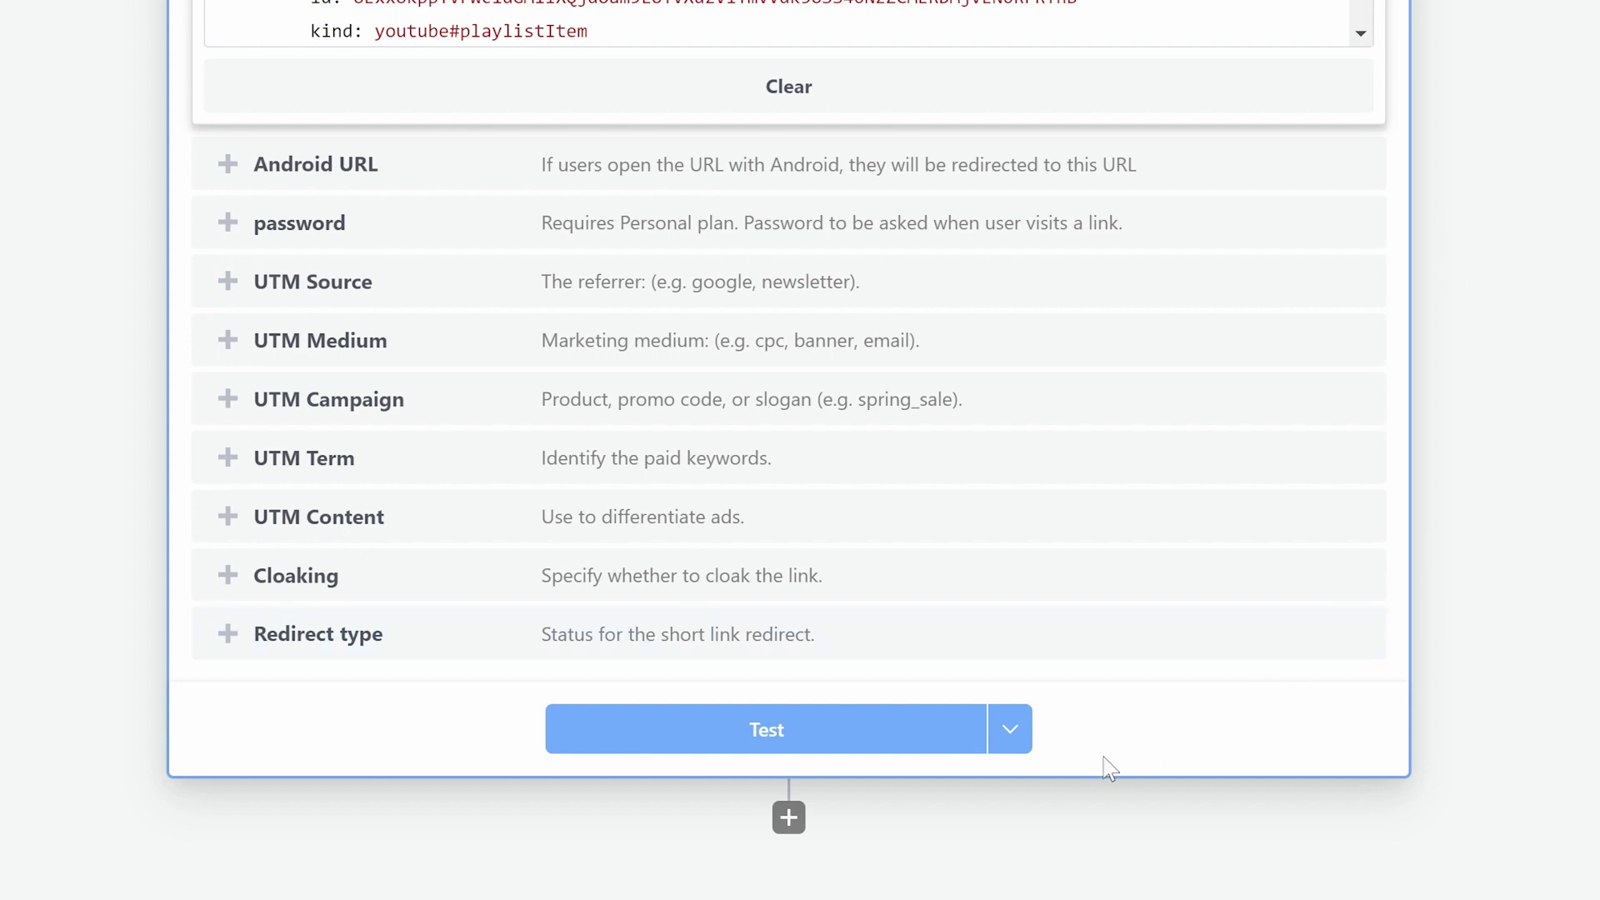
- Test the Short.io update step so ytlatest points to the latest video's URL
{"action": "left_click", "coordinate": [754, 737]}
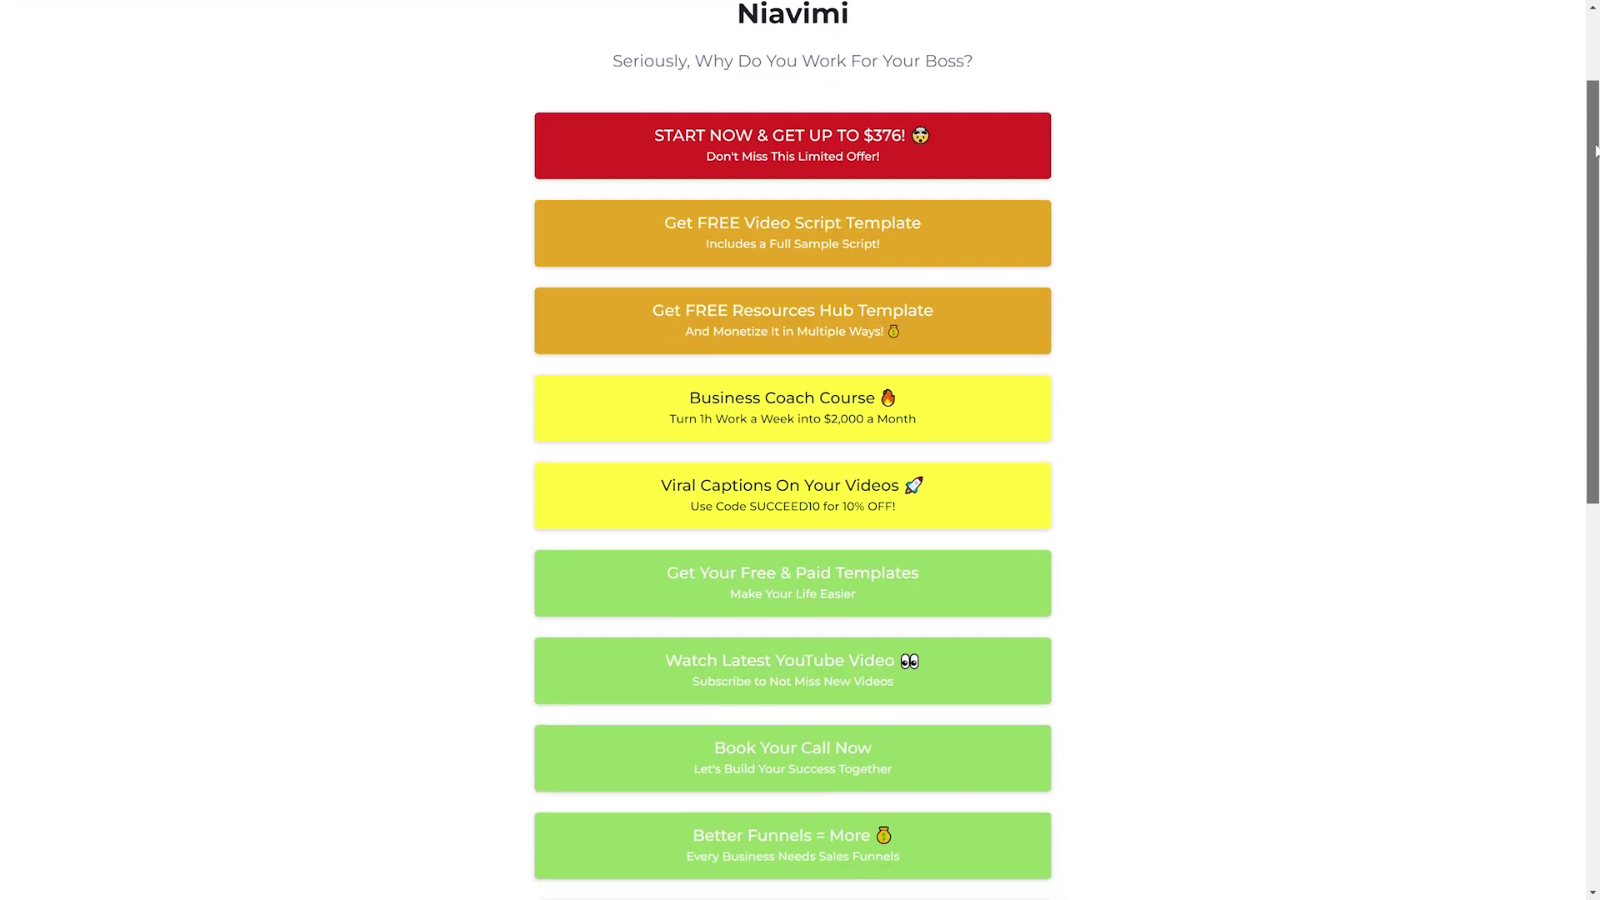
- Scroll the Niavimi link page in the Systeme.io editor to its link buttons
{"action": "scroll", "coordinate": [800, 450], "scroll_direction": "down", "scroll_amount": 10}
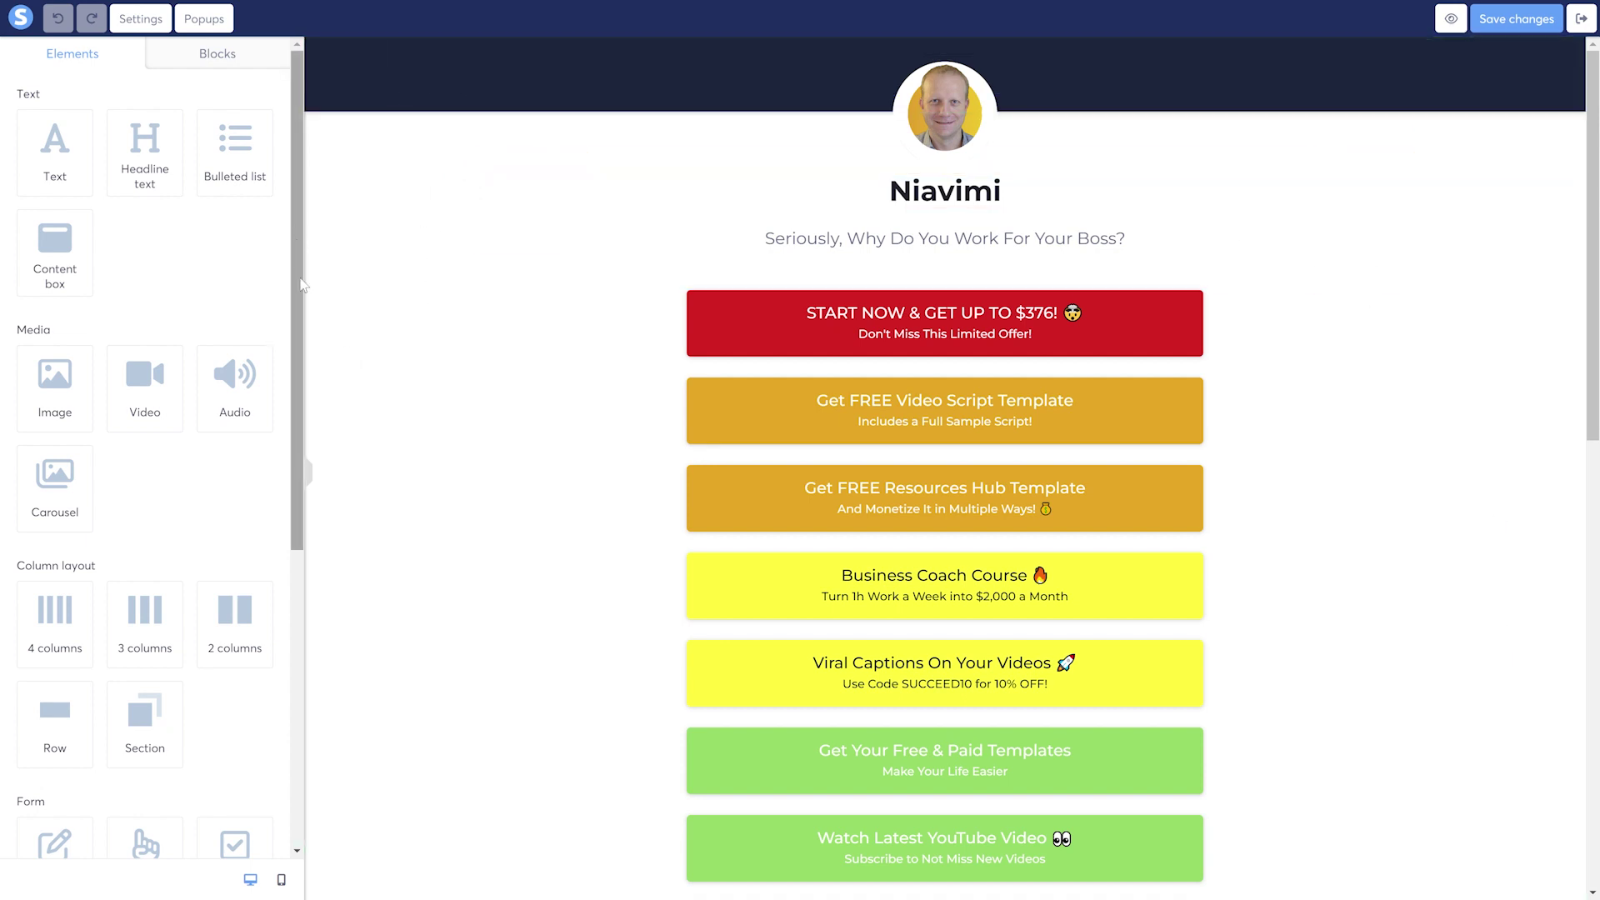
{"action": "scroll", "coordinate": [581, 491], "scroll_direction": "down", "scroll_amount": 4}
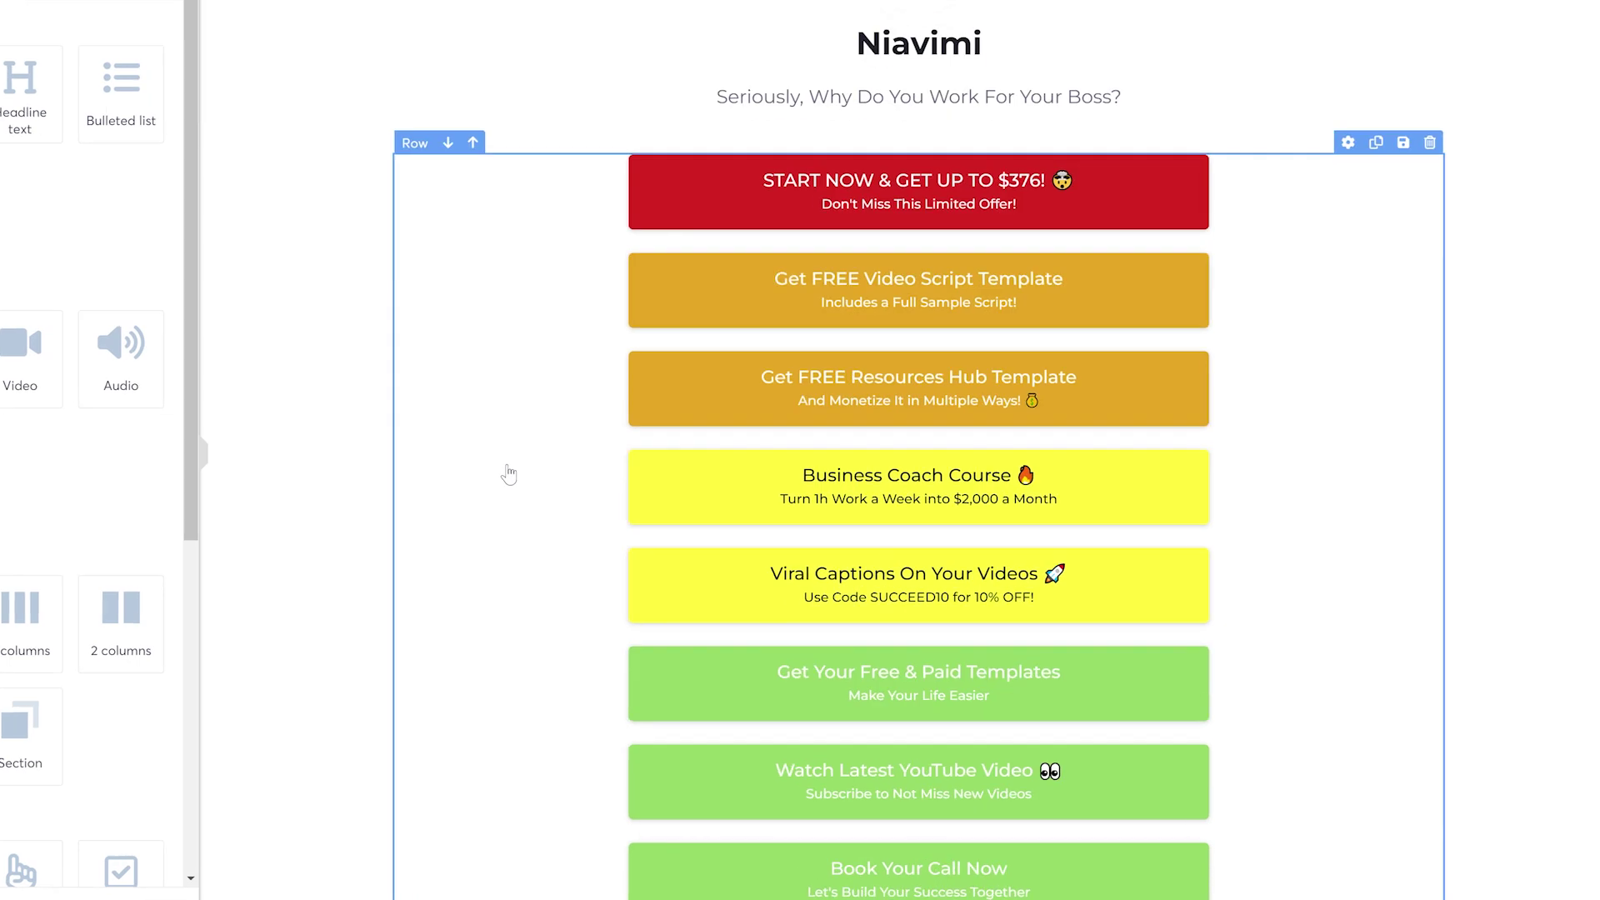
{"action": "scroll", "coordinate": [508, 486], "scroll_direction": "down", "scroll_amount": 5}
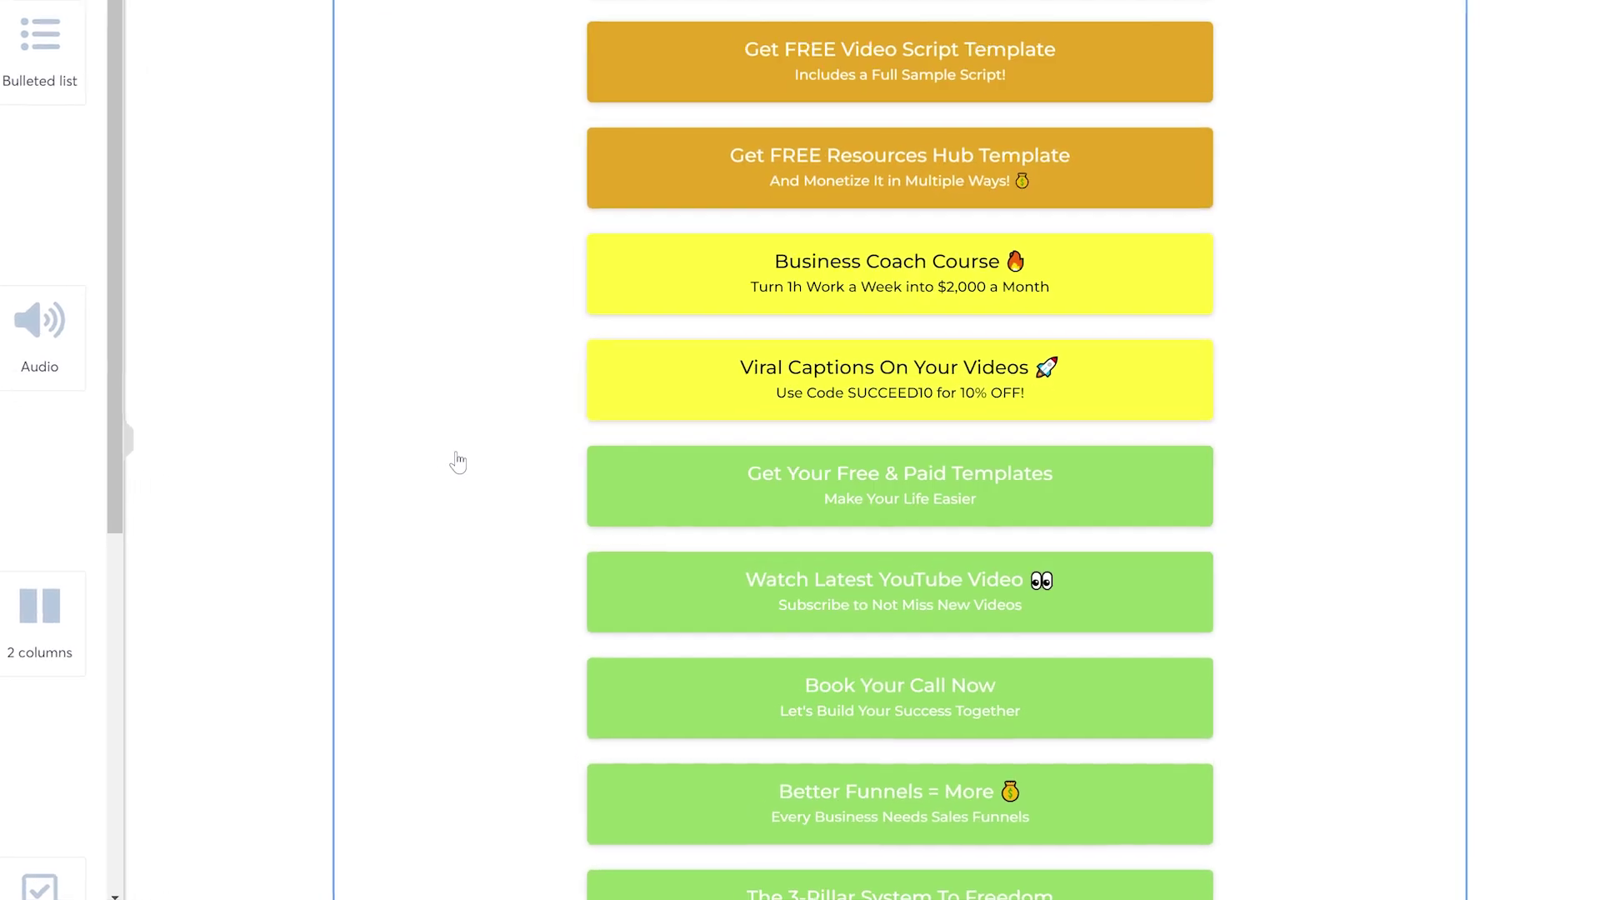
{"action": "mouse_move", "coordinate": [599, 503]}
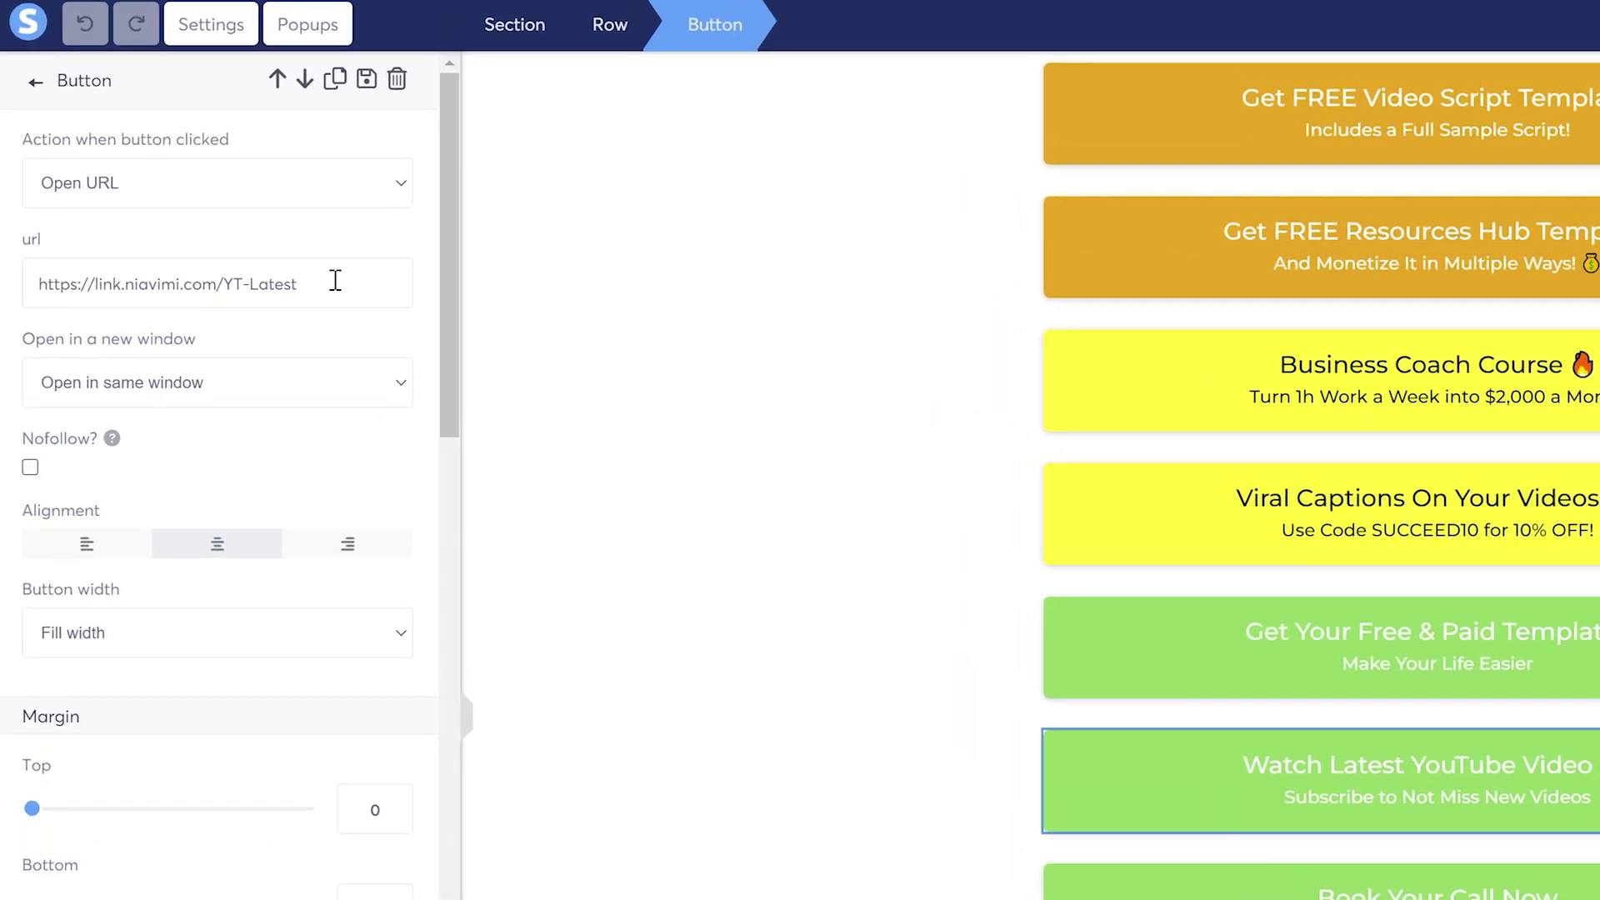
{"action": "left_click", "coordinate": [330, 291]}
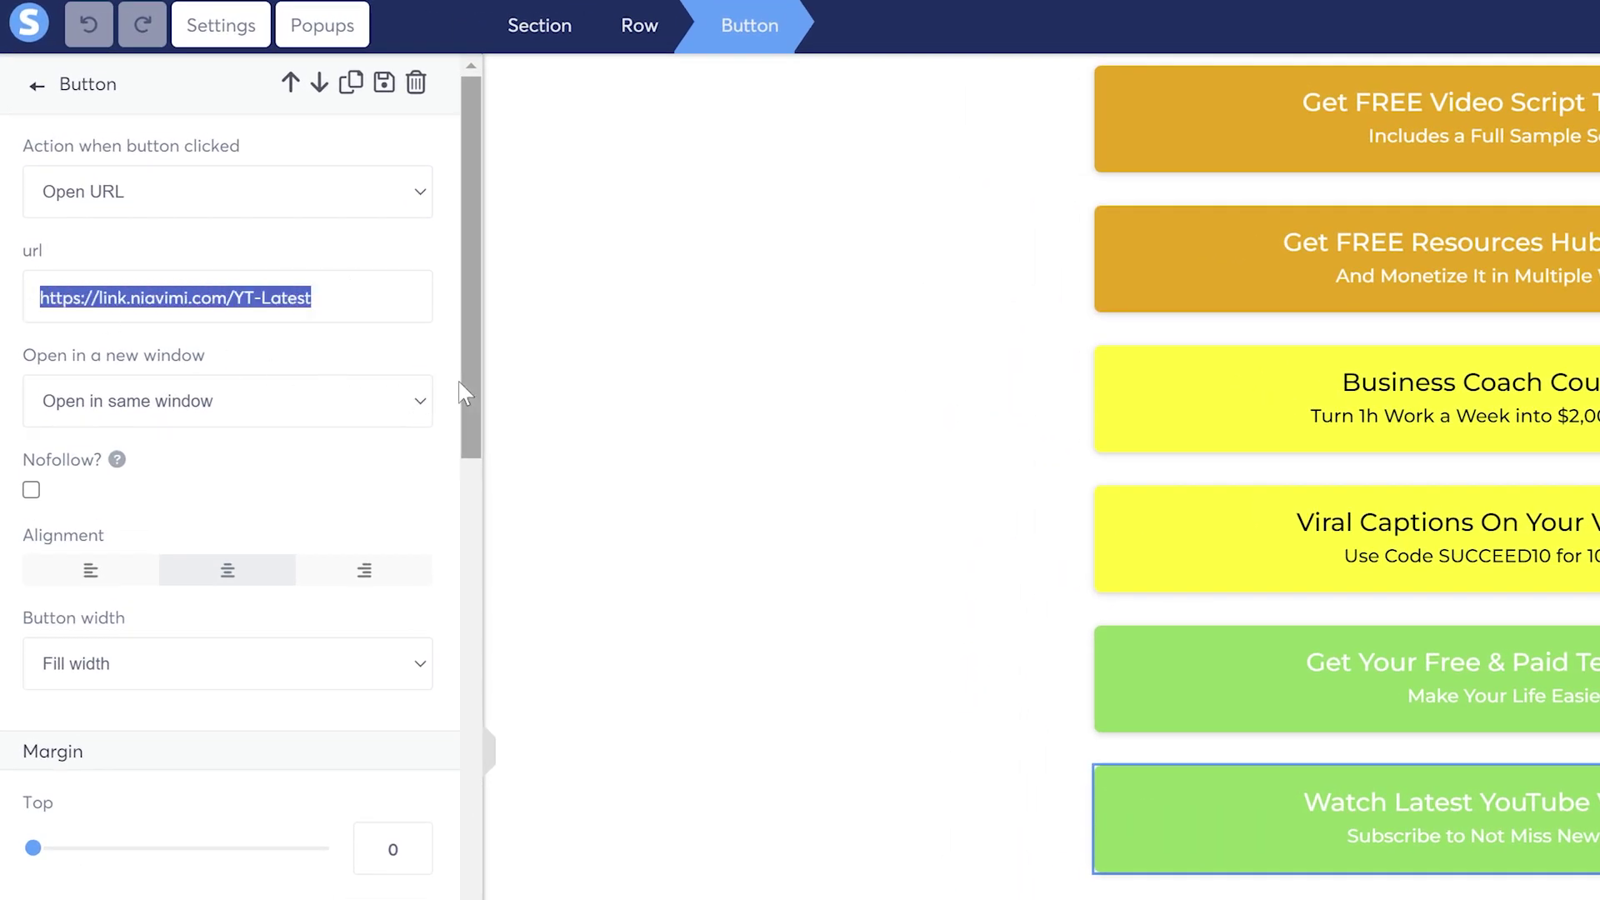
{"action": "left_click_drag", "start_coordinate": [470, 362], "coordinate": [483, 661]}
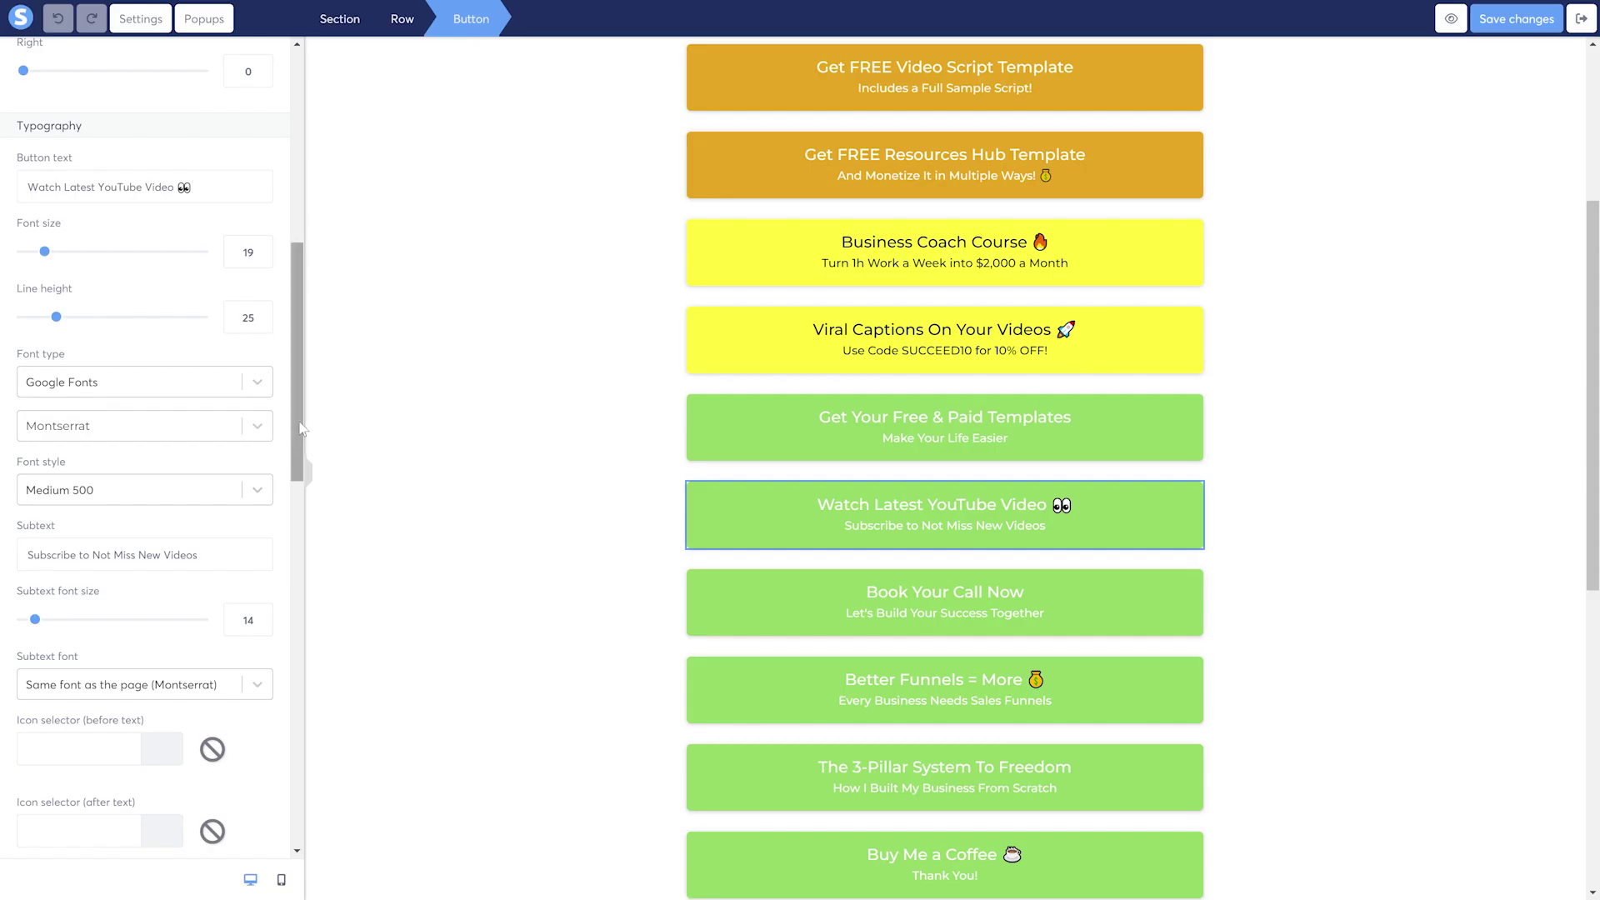
{"action": "left_click_drag", "start_coordinate": [485, 493], "coordinate": [492, 716]}
{"action": "left_click_drag", "start_coordinate": [306, 577], "coordinate": [300, 831]}
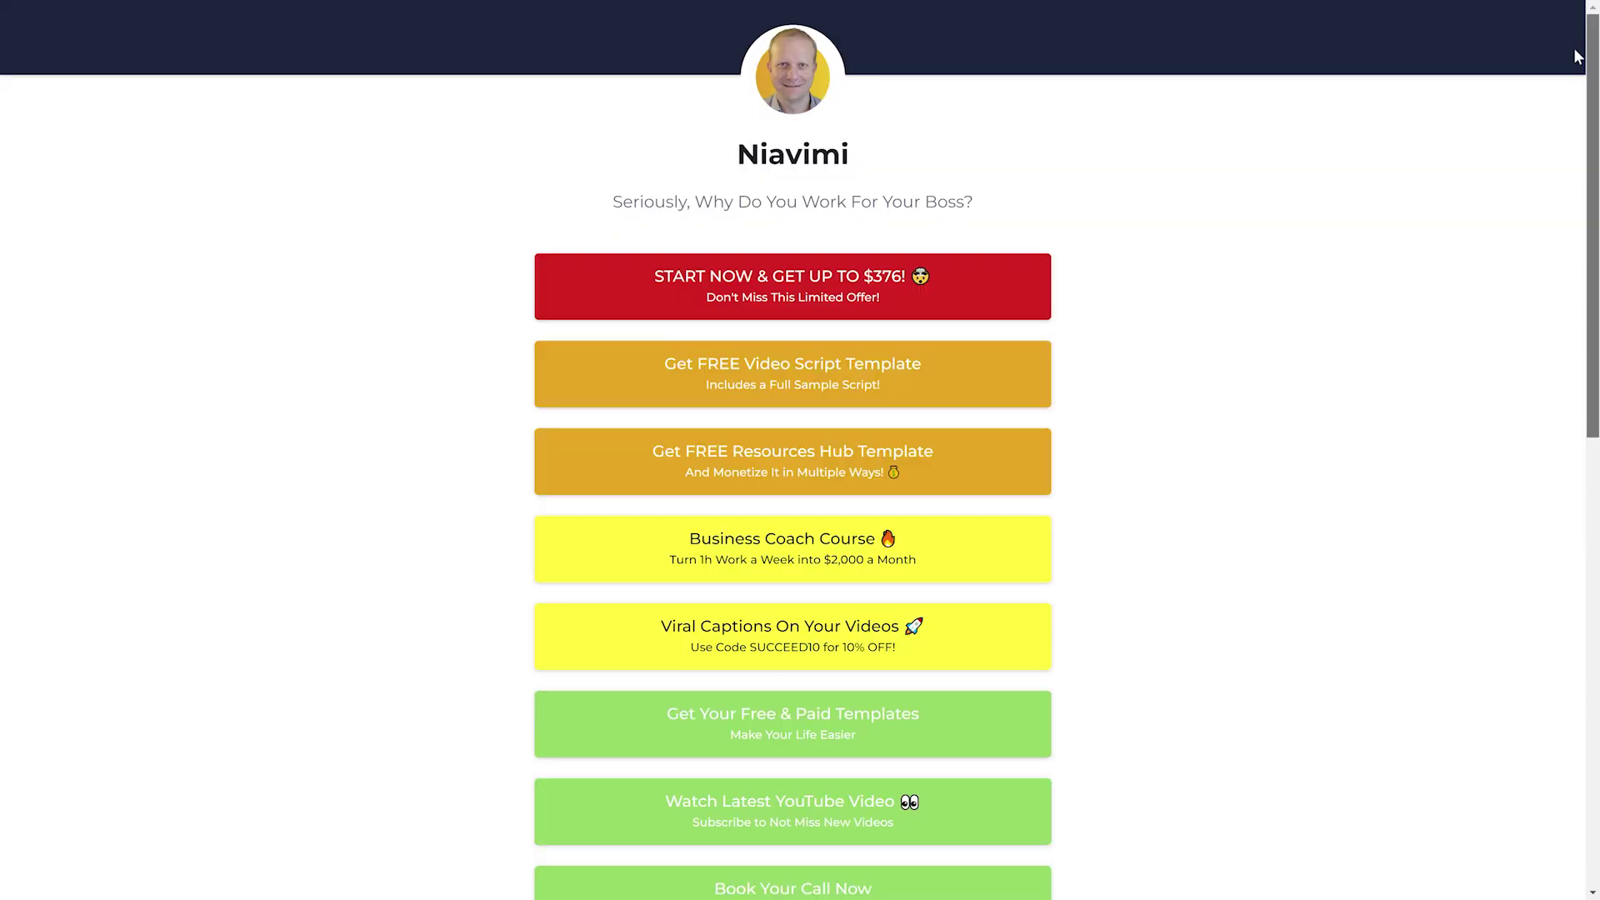
{"action": "scroll", "coordinate": [1577, 56], "scroll_direction": "down", "scroll_amount": 3}
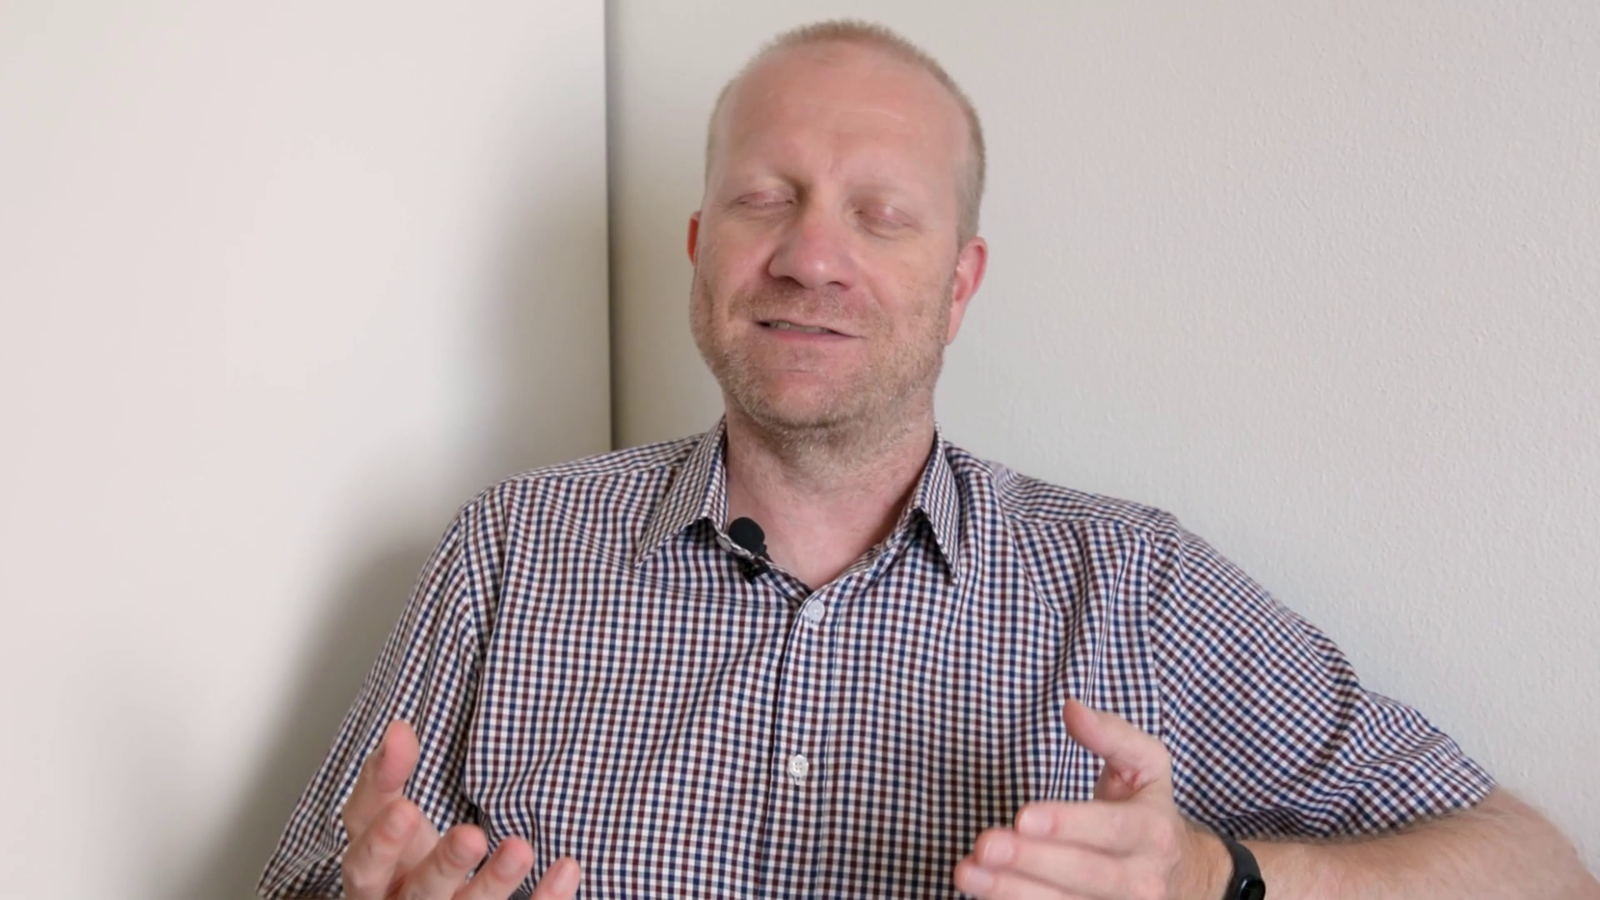